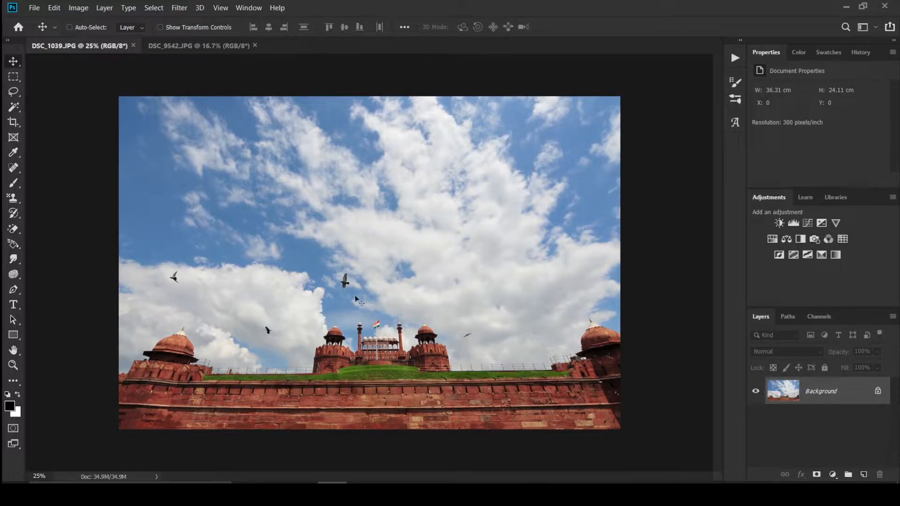
Crop a strip off the photo's left edge, leaving the image about 34.07 cm wide.
key("c")
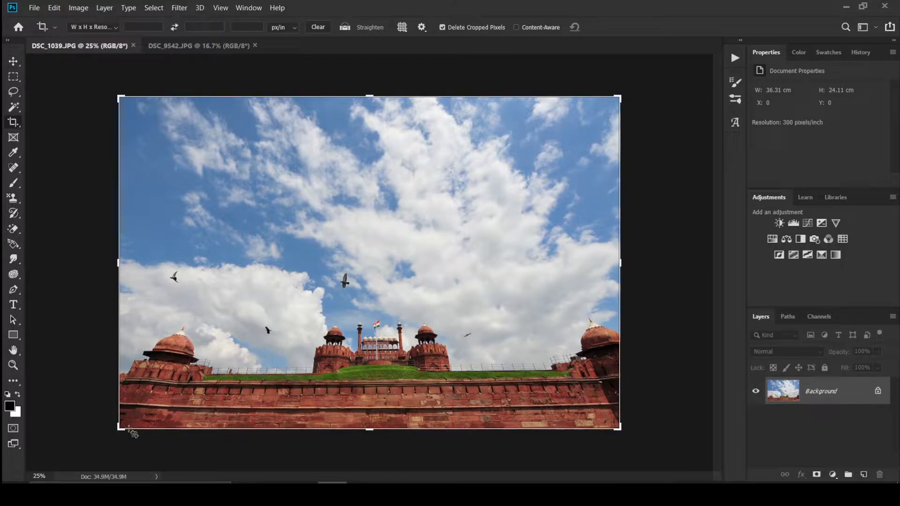
left_click_drag(118, 430, 132, 433)
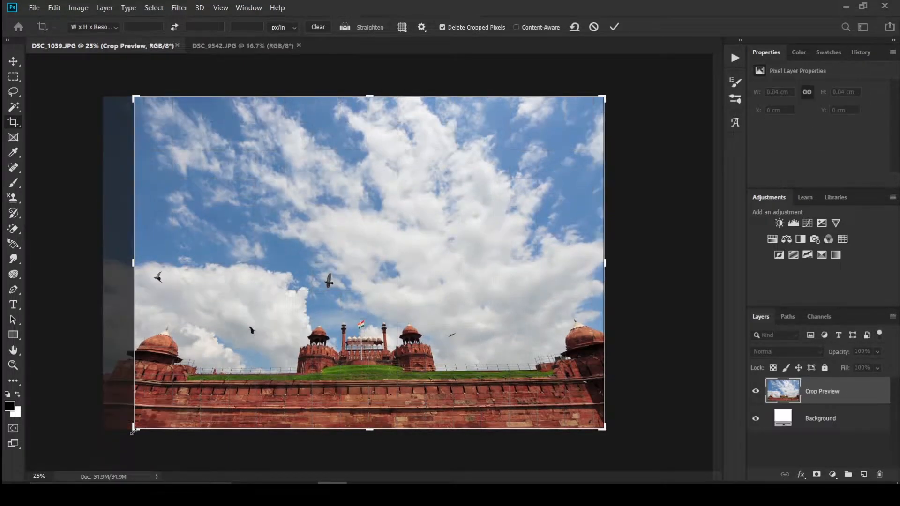
key("Return")
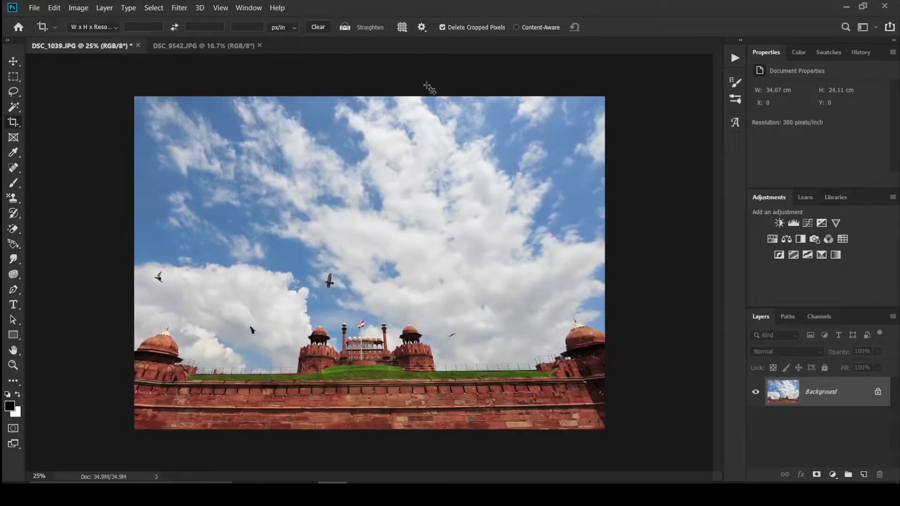
Straighten the photo along a reference line drawn across the central fort facade between its two slim towers, and apply the crop.
key("z")
left_click_drag(330, 342, 383, 342)
key("c")
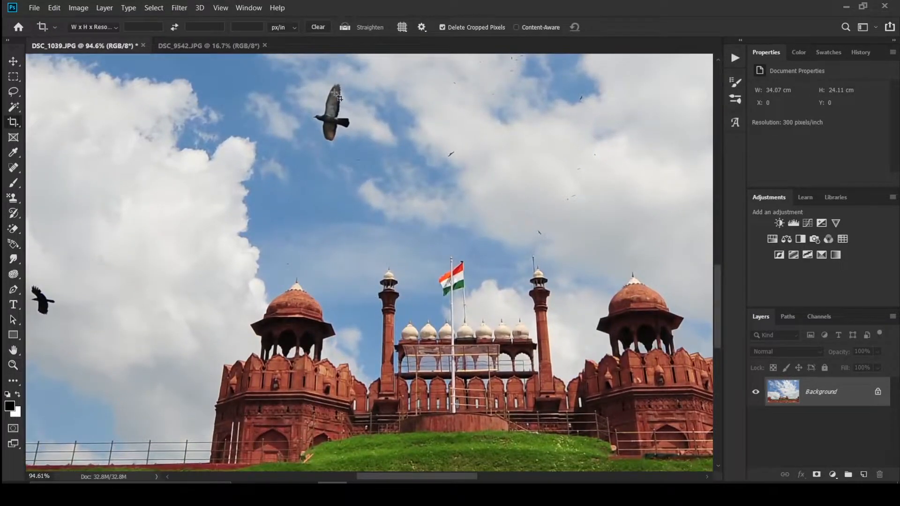
left_click(345, 27)
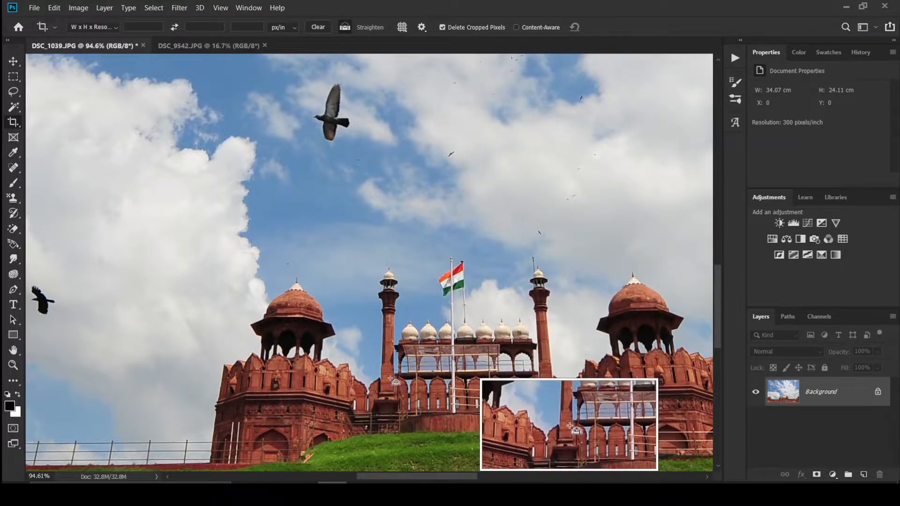
left_click(398, 372)
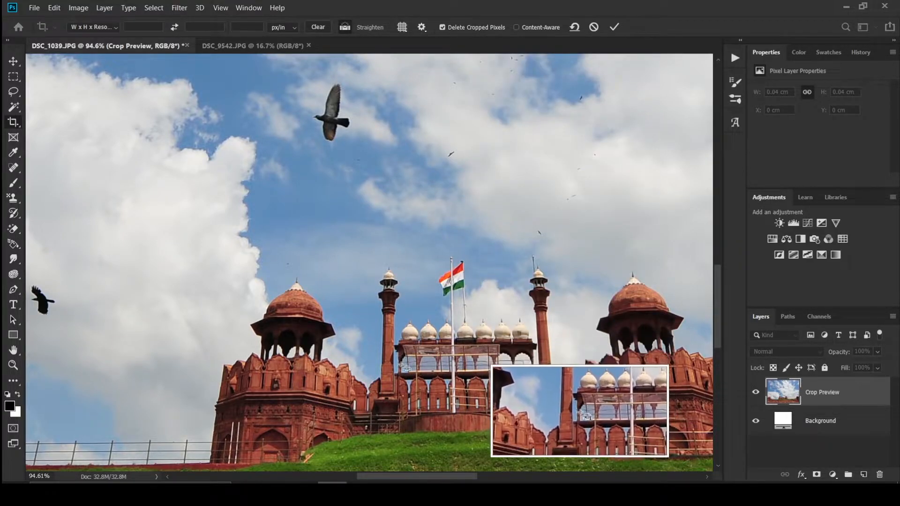
left_click_drag(401, 370, 543, 374)
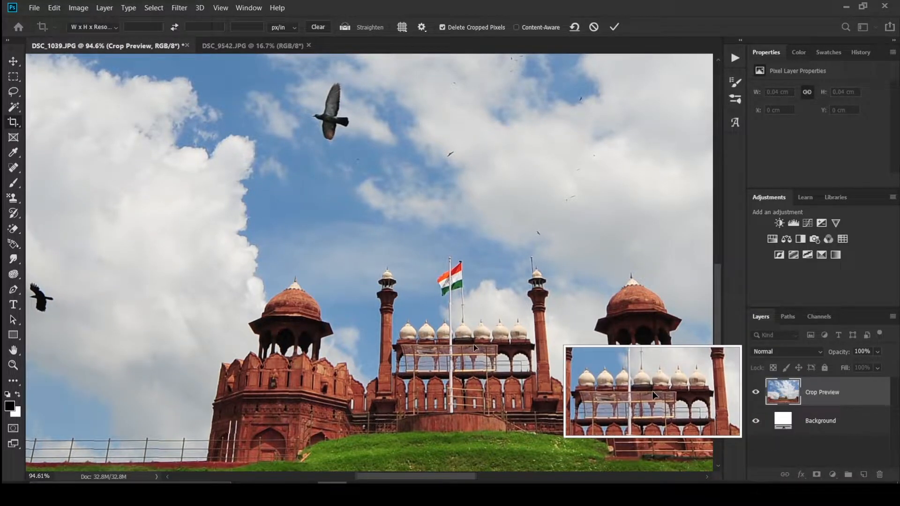
key("Return")
key("ctrl+0")
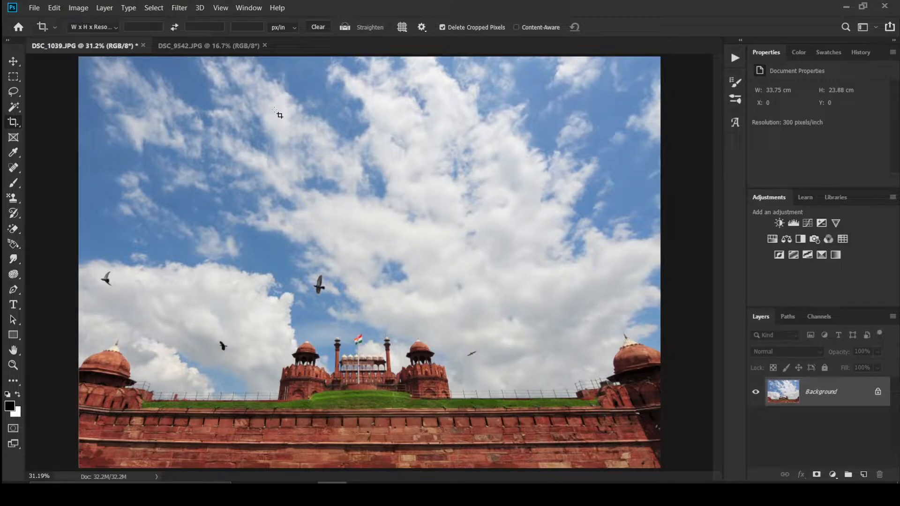
Open the photo in the Camera Raw Filter with the Basic adjustments expanded.
left_click(180, 8)
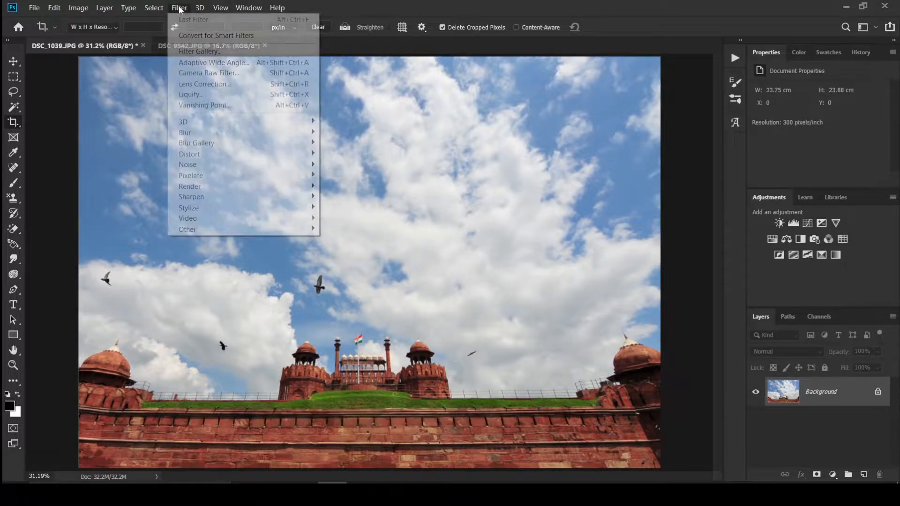
left_click(197, 74)
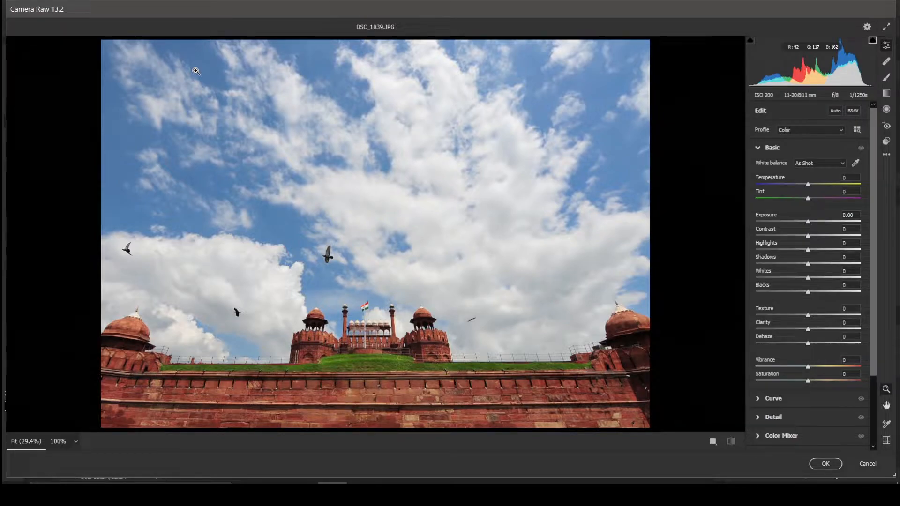
left_click(771, 148)
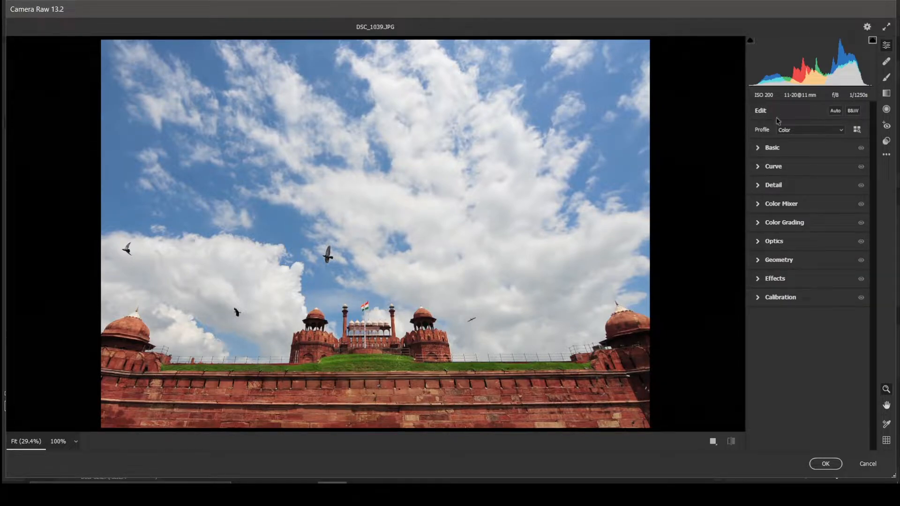
left_click(759, 149)
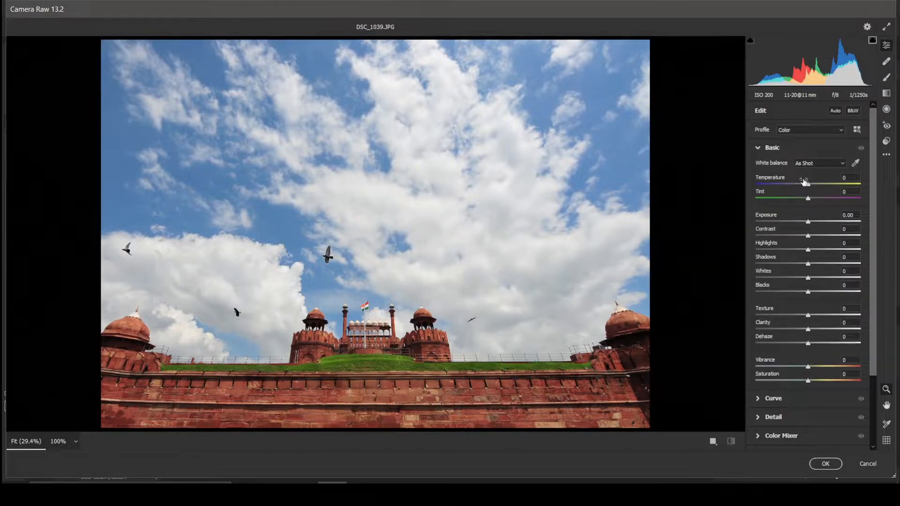
Try the white balance with Temperature +24 and Tint -29, and reset both to 0.
mouse_move(808, 186)
left_mouse_down()
mouse_move(848, 186)
mouse_move(822, 186)
mouse_move(825, 198)
mouse_move(808, 198)
left_mouse_up()
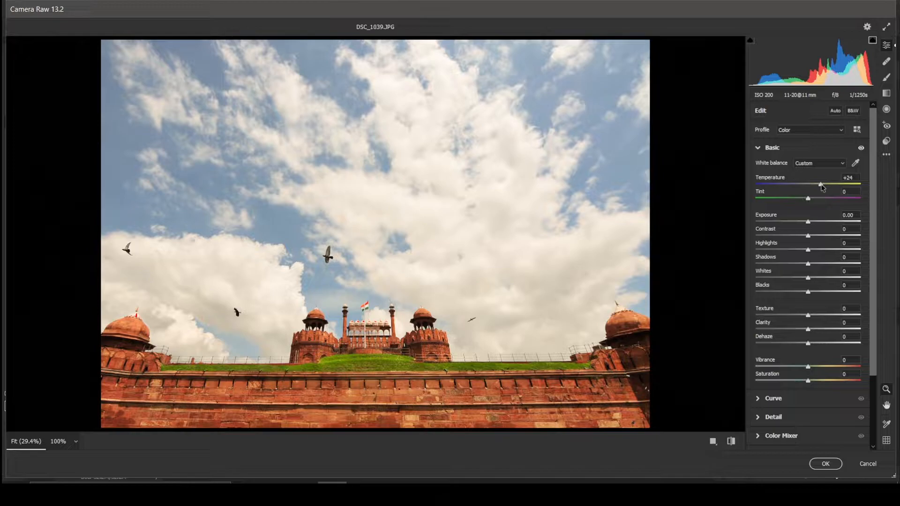
left_click_drag(799, 198, 793, 198)
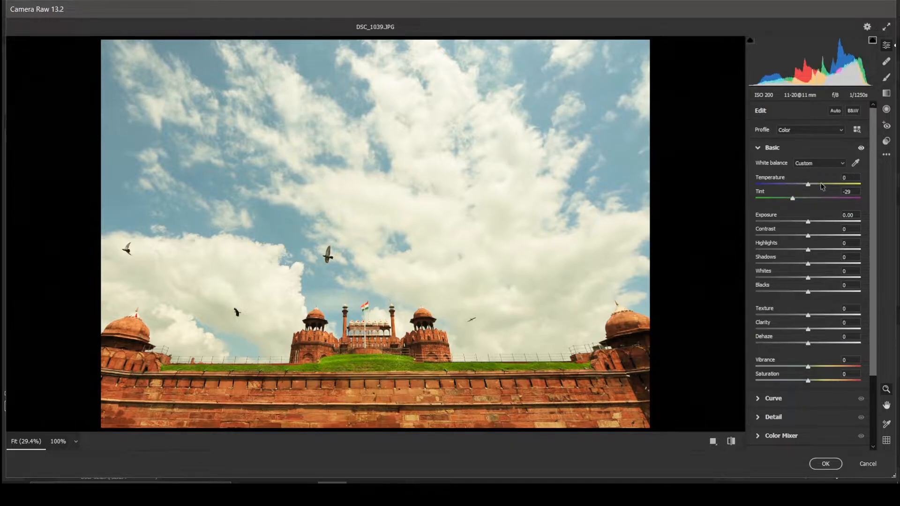
double_click(821, 184)
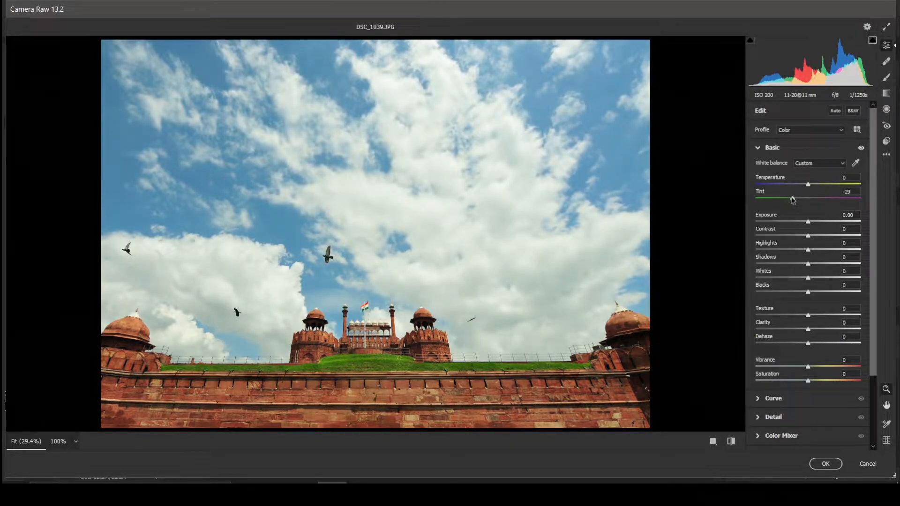
double_click(793, 199)
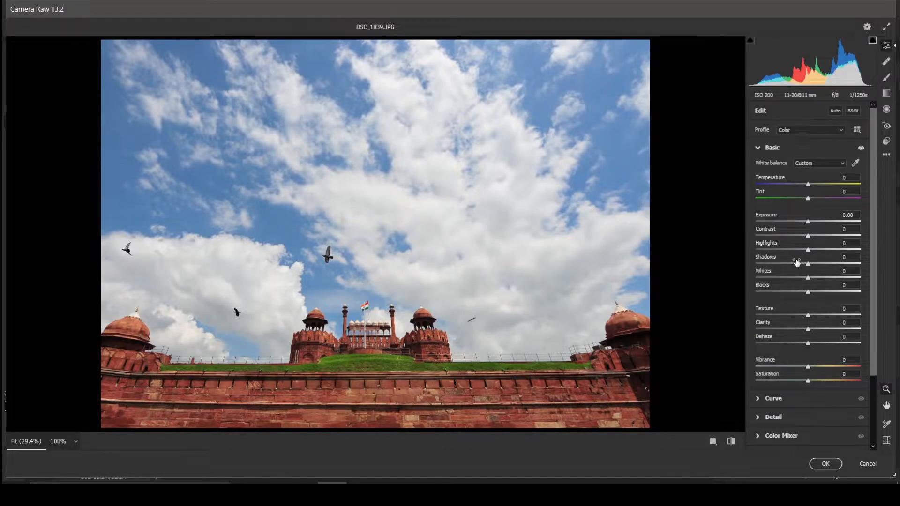
Adjust the tones to Exposure +0.25, Contrast +29, Highlights -39, Shadows +21, Whites -29 and Blacks +33.
left_click_drag(808, 222, 811, 222)
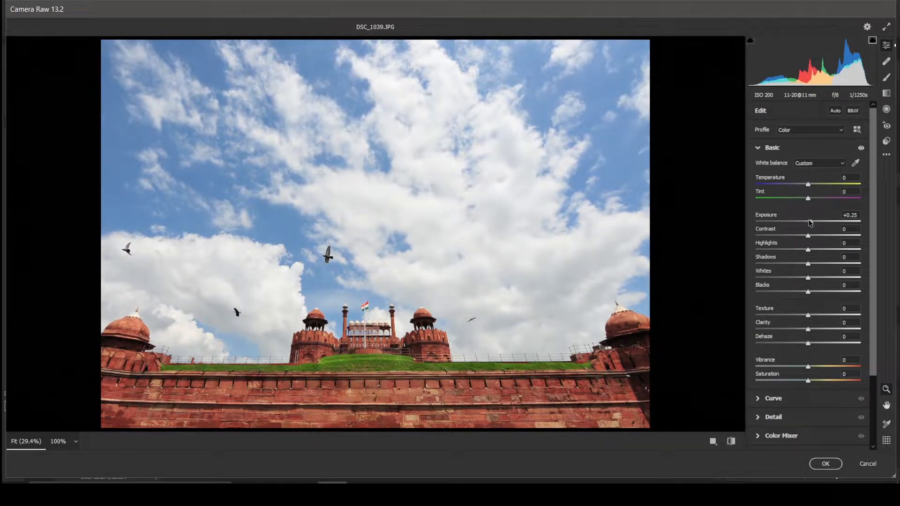
left_click(824, 236)
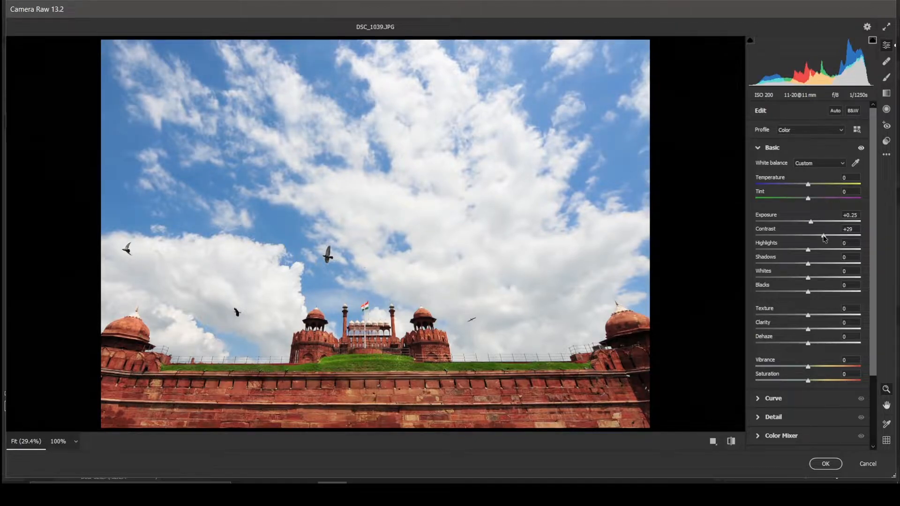
left_click_drag(807, 251, 820, 266)
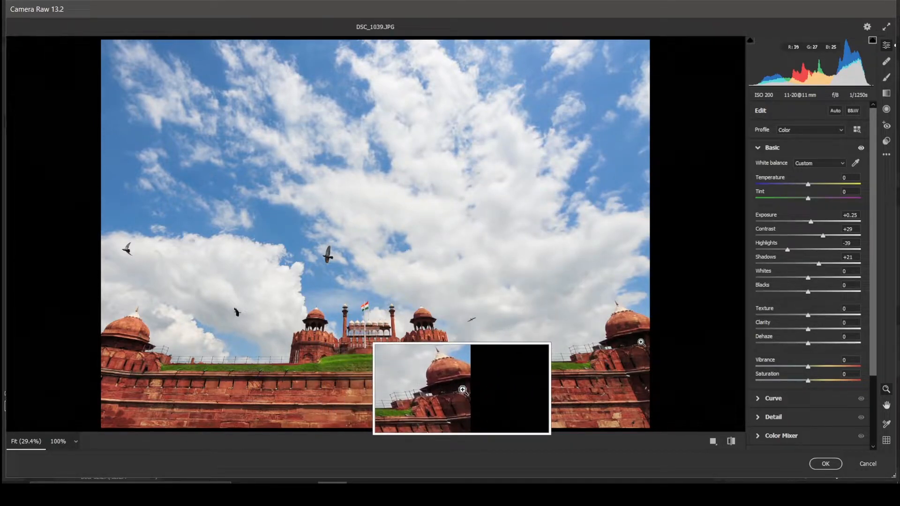
left_click_drag(807, 278, 794, 279)
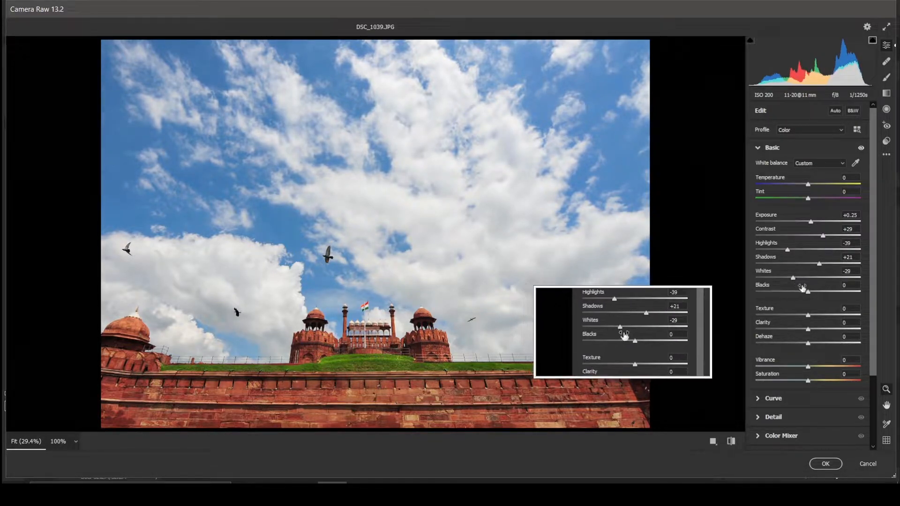
left_click_drag(809, 294, 825, 294)
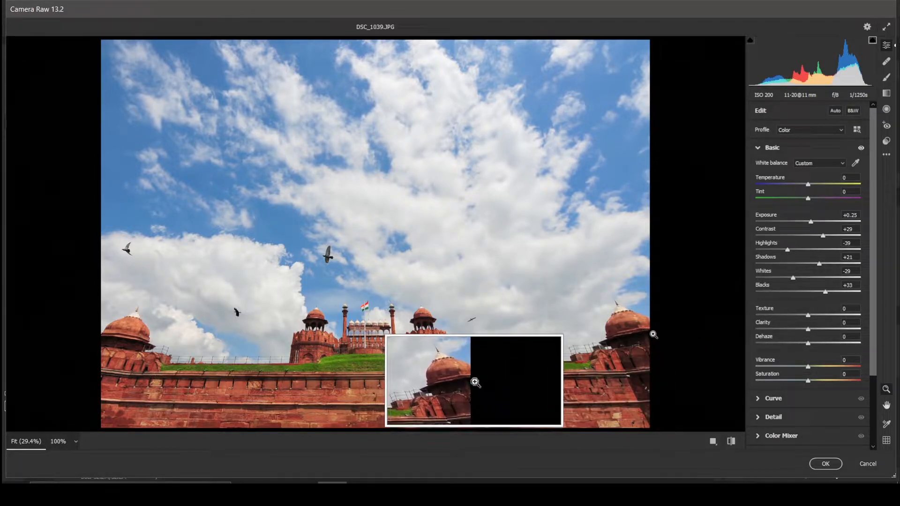
Inspect the detail around the right dome and railing up close, and set Texture to +5.
left_click_drag(572, 340, 702, 348)
key("space")
left_click_drag(652, 296, 565, 226)
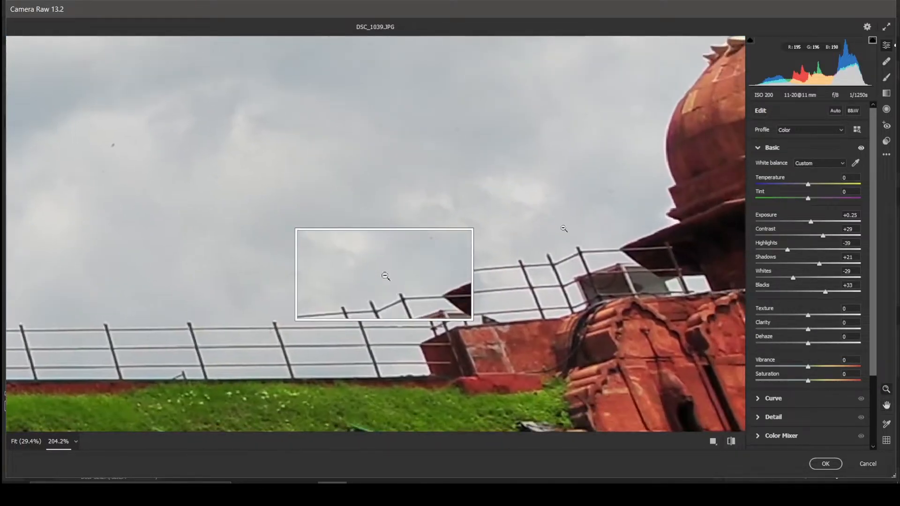
mouse_move(808, 315)
left_mouse_down()
mouse_move(820, 315)
mouse_move(774, 309)
mouse_move(797, 310)
mouse_move(769, 293)
mouse_move(852, 307)
mouse_move(820, 305)
left_mouse_up()
type("5")
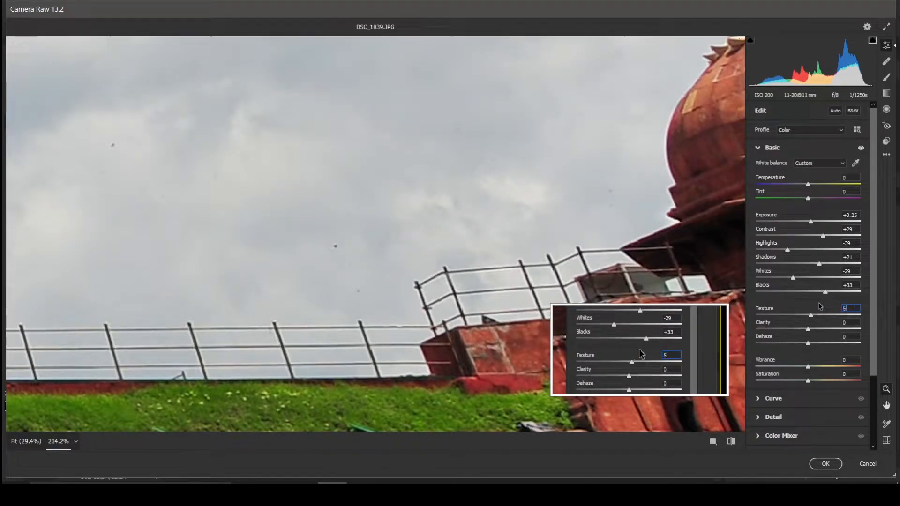
key("Return")
key("ctrl+0")
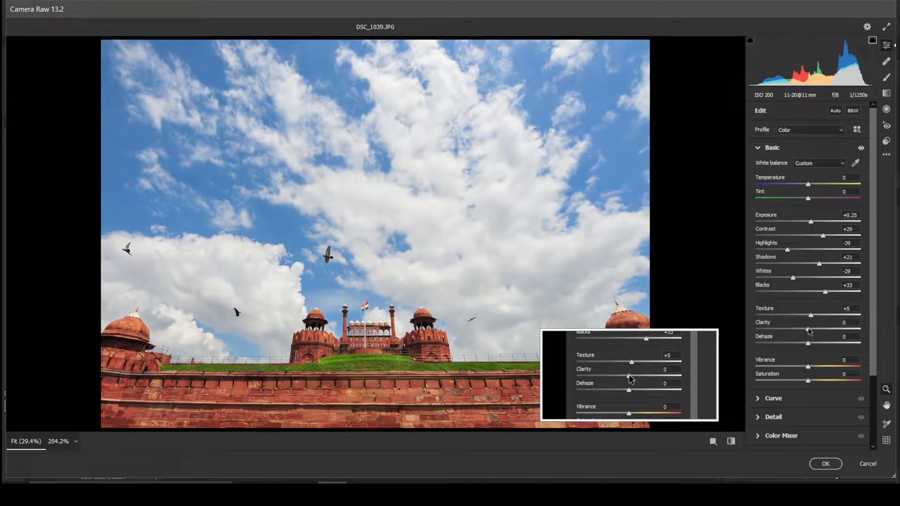
Set Clarity to +31 and Dehaze to +41.
left_click_drag(808, 330, 809, 330)
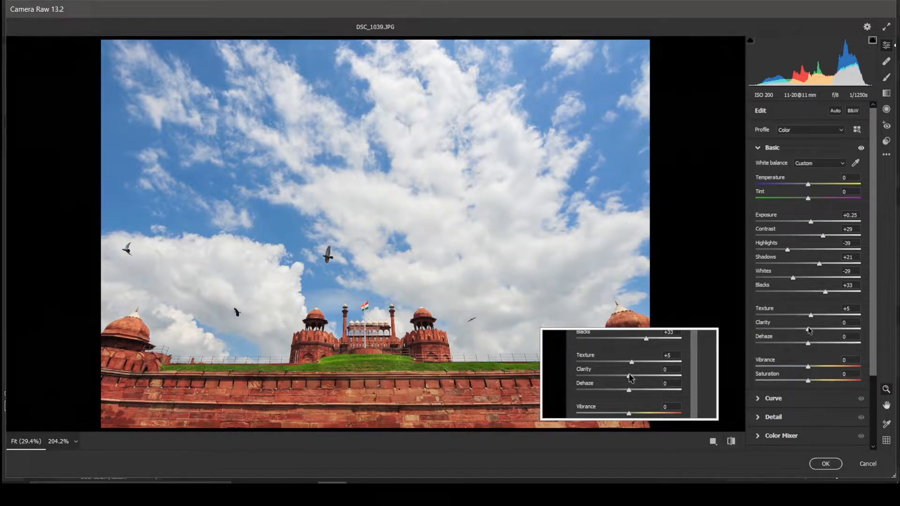
left_click_drag(810, 331, 827, 332)
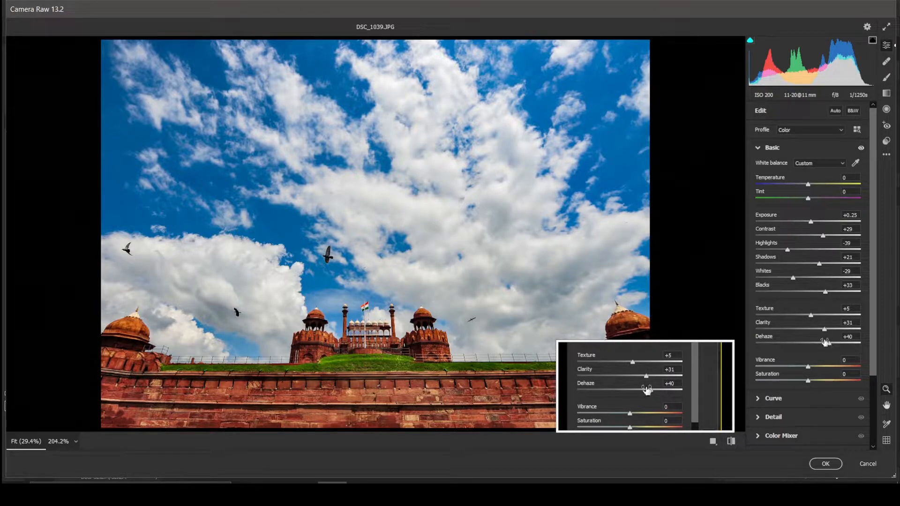
double_click(829, 345)
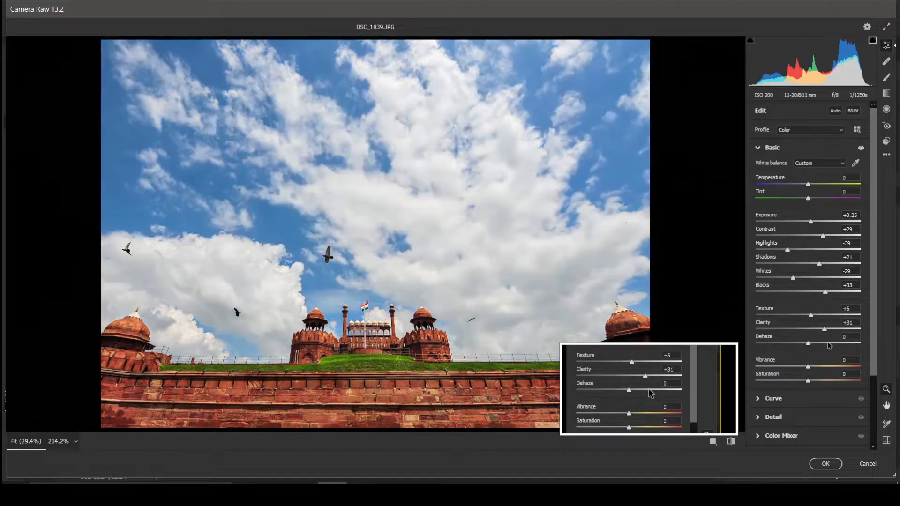
left_click(829, 344)
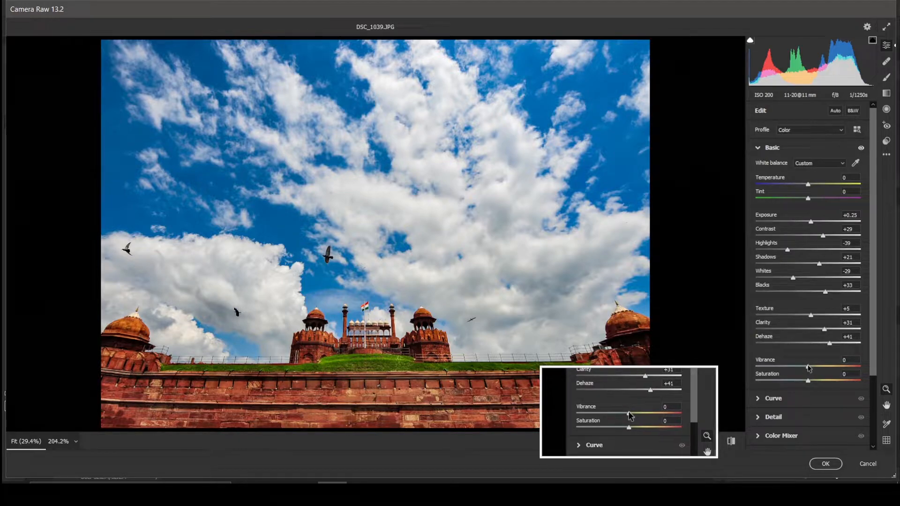
Set Vibrance to +10 and collapse the Basic adjustments.
left_click_drag(808, 368, 814, 369)
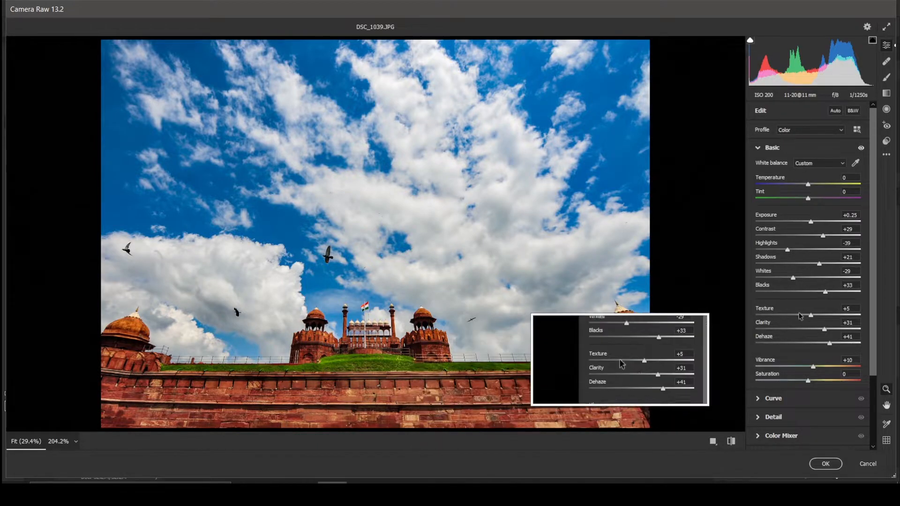
scroll(800, 317, "down", 2)
scroll(801, 317, "up", 2)
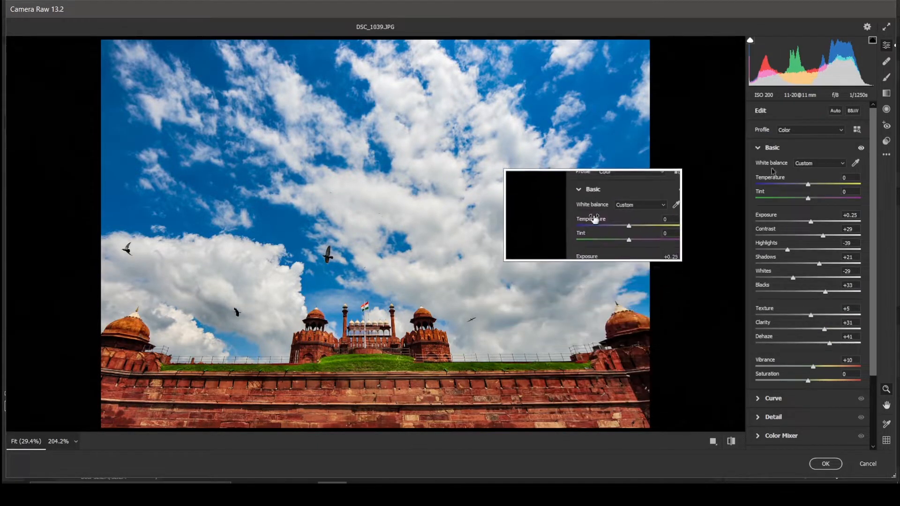
left_click(759, 148)
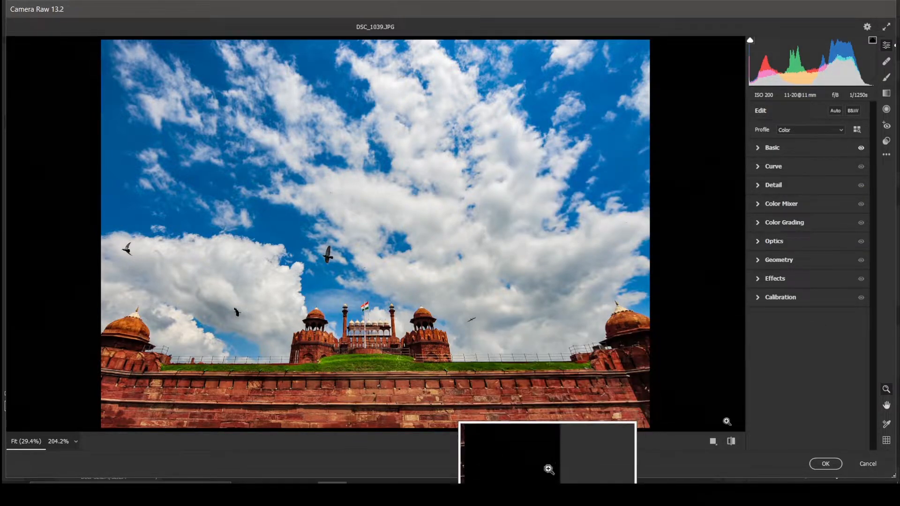
Compare the original and edited photo through the Before/After views, and return to the single view.
left_click(714, 442)
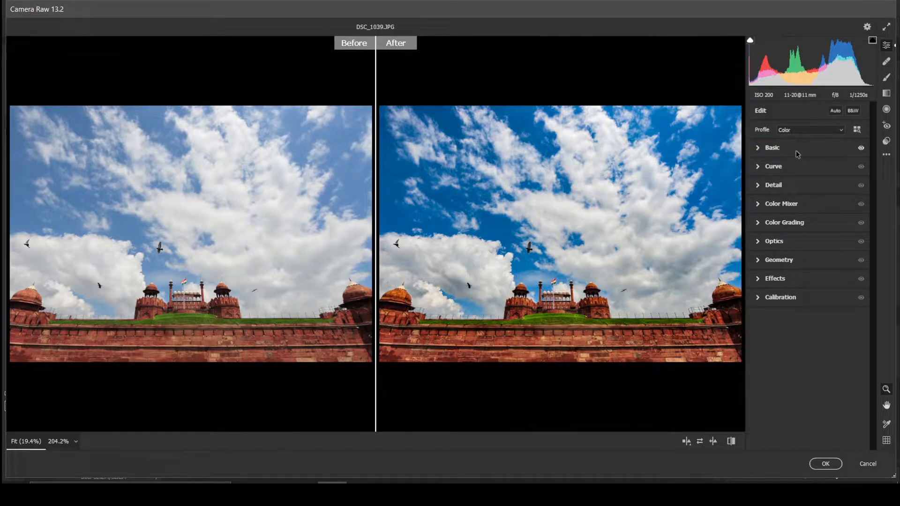
left_click(687, 441)
left_click(687, 442)
left_click(688, 441)
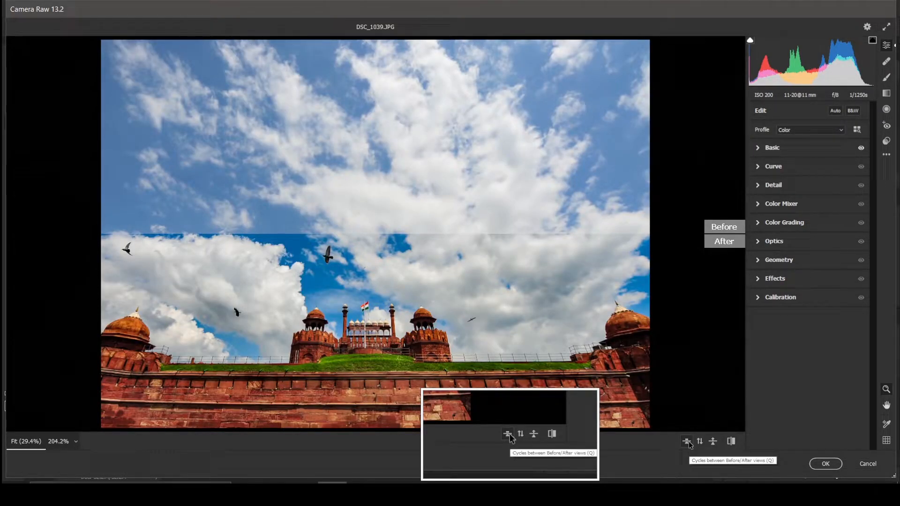
left_click(689, 442)
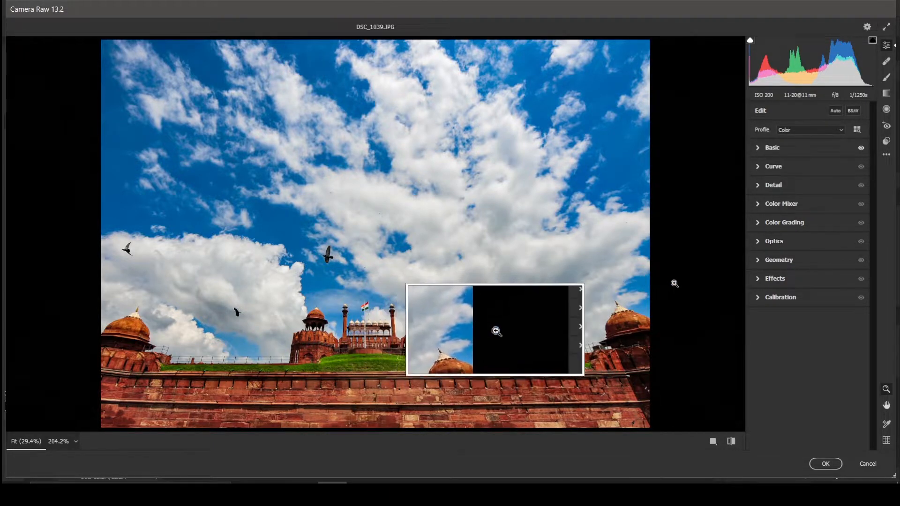
Set the workspace background around the photo to White.
right_click(688, 287)
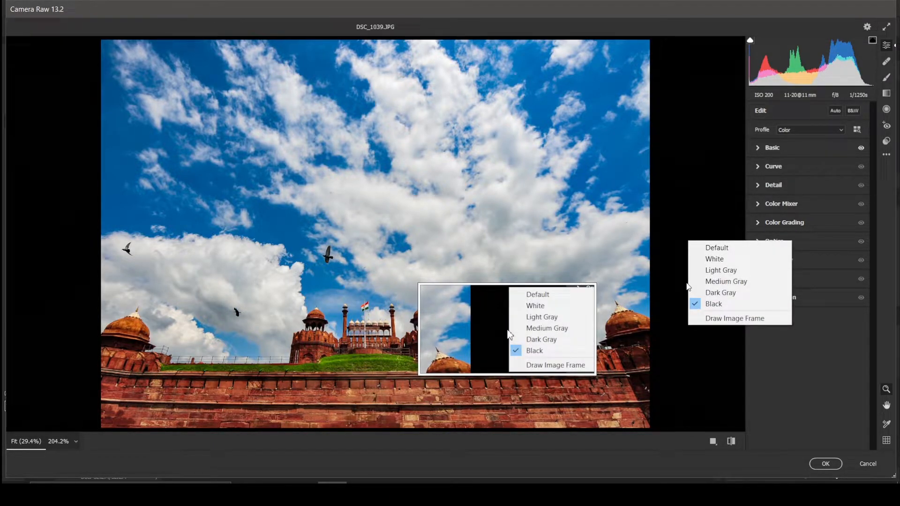
left_click(717, 264)
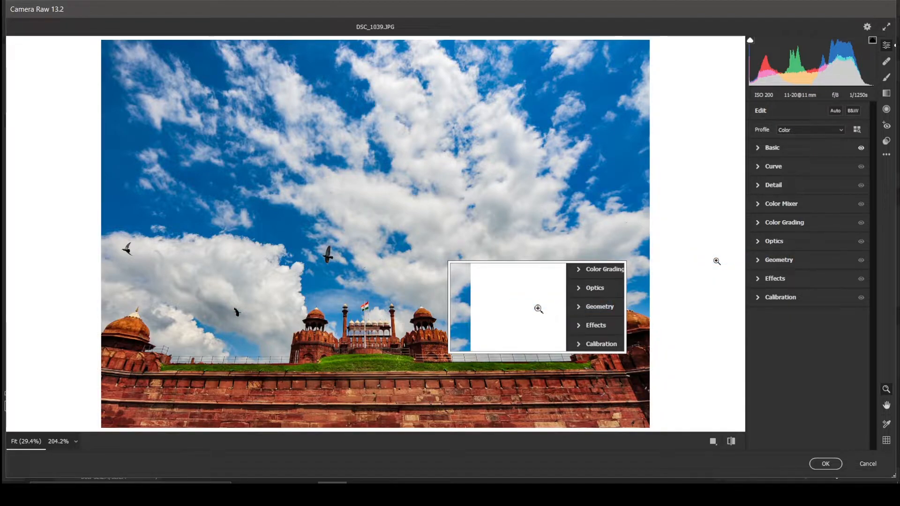
left_click_drag(717, 260, 710, 264)
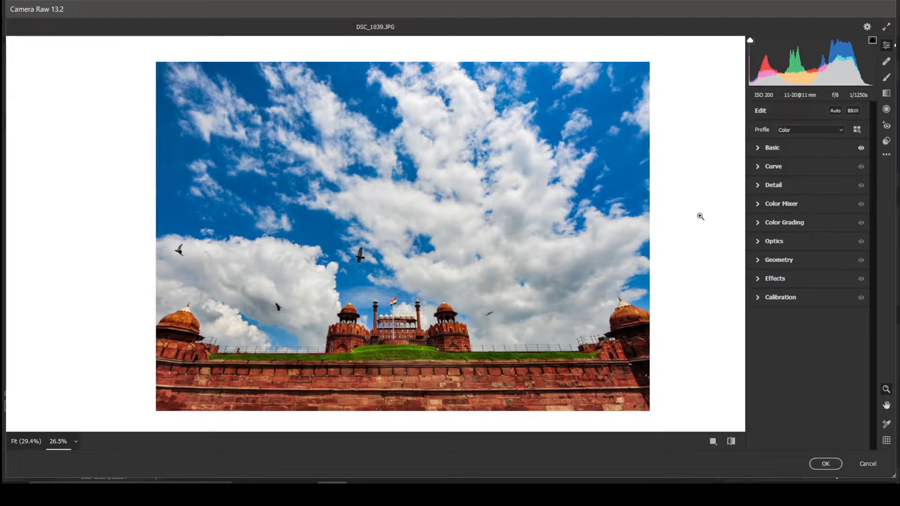
Try the curve with Shadows at +42 and Lights at -12, and reset both to 0.
left_click(760, 168)
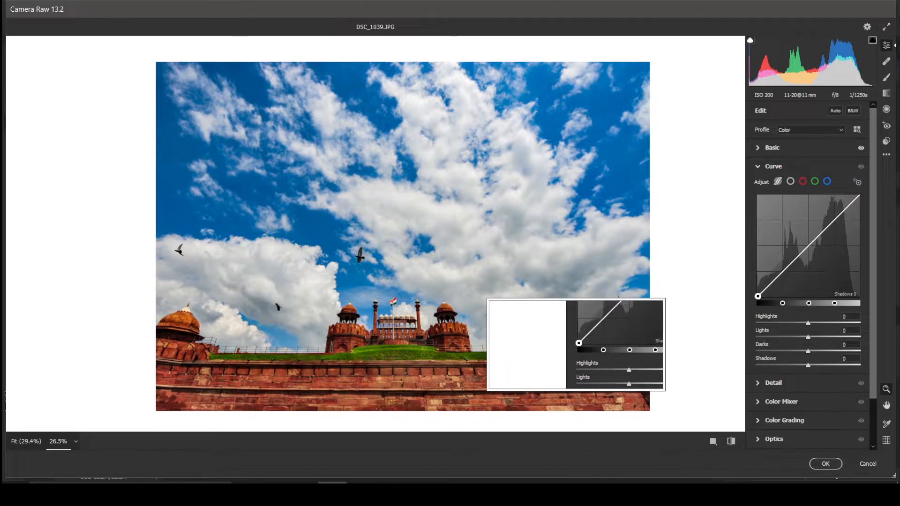
left_click_drag(756, 297, 749, 278)
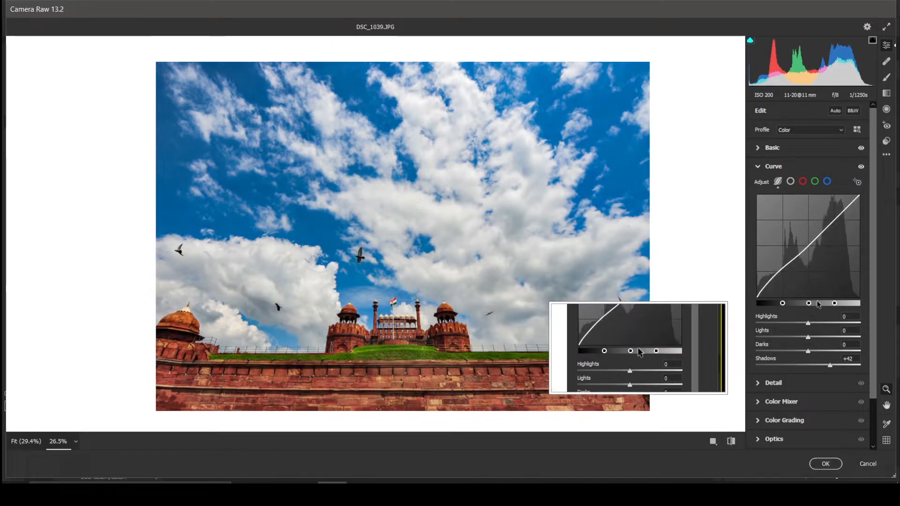
double_click(831, 365)
mouse_move(811, 244)
left_mouse_down()
mouse_move(812, 235)
mouse_move(811, 246)
left_mouse_up()
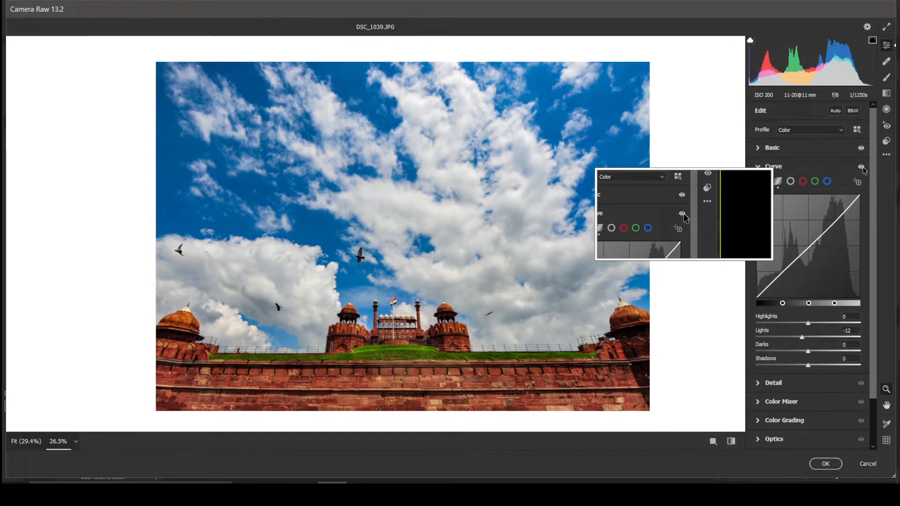
left_click(851, 329)
type("0")
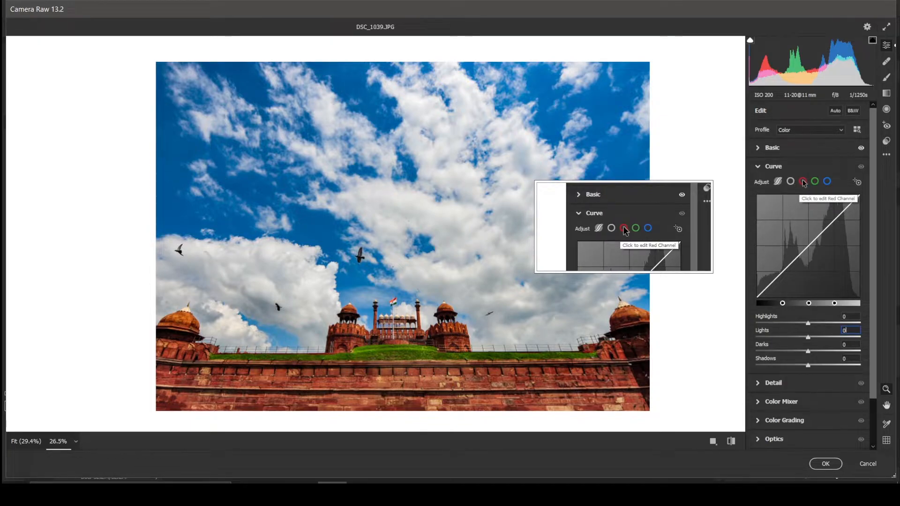
Expand the Detail adjustments and compare the noise in the clouds up close through the Before/After views.
scroll(807, 263, "down", 2)
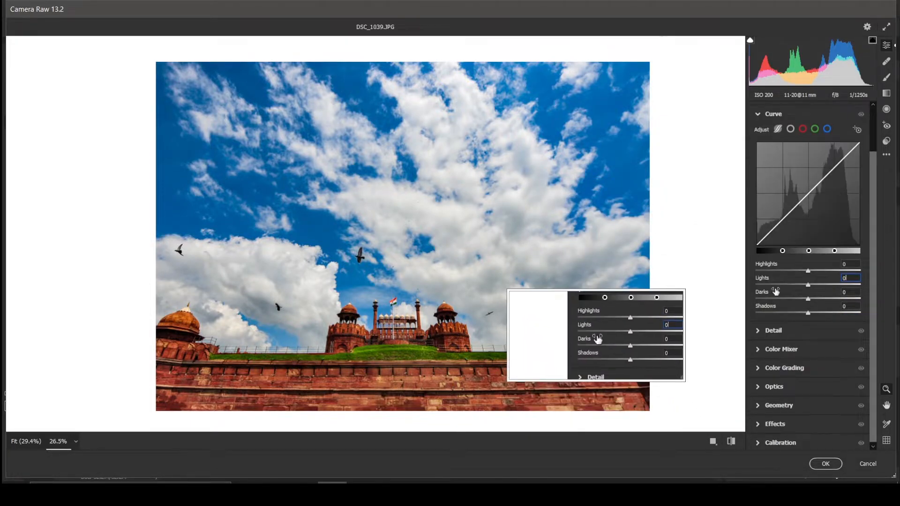
left_click(757, 332)
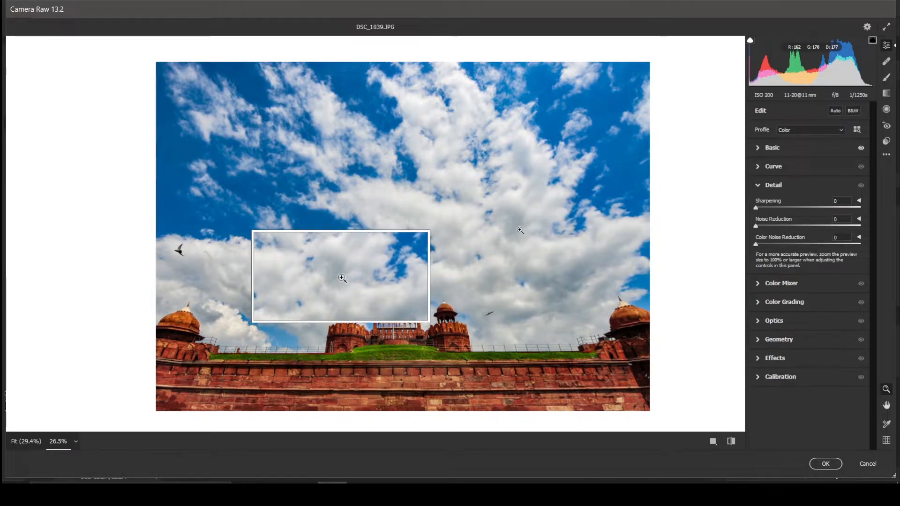
left_click_drag(520, 231, 653, 252)
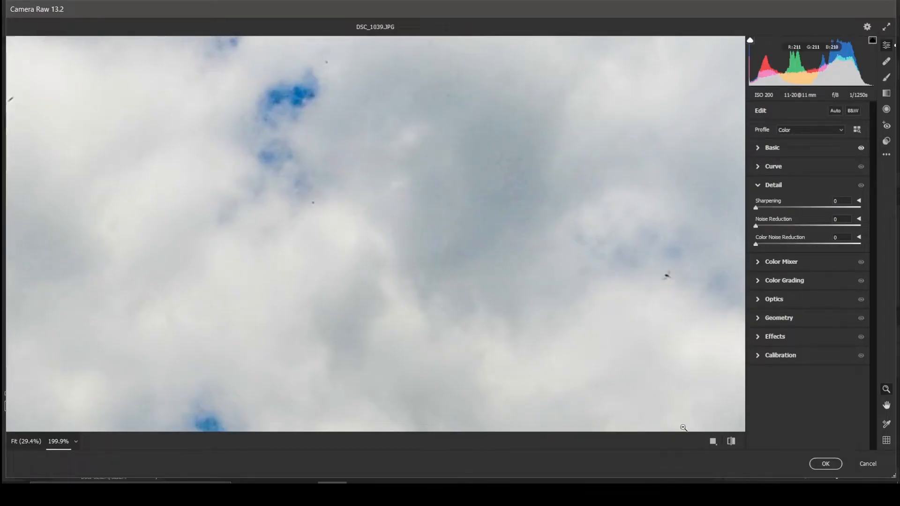
left_click(713, 441)
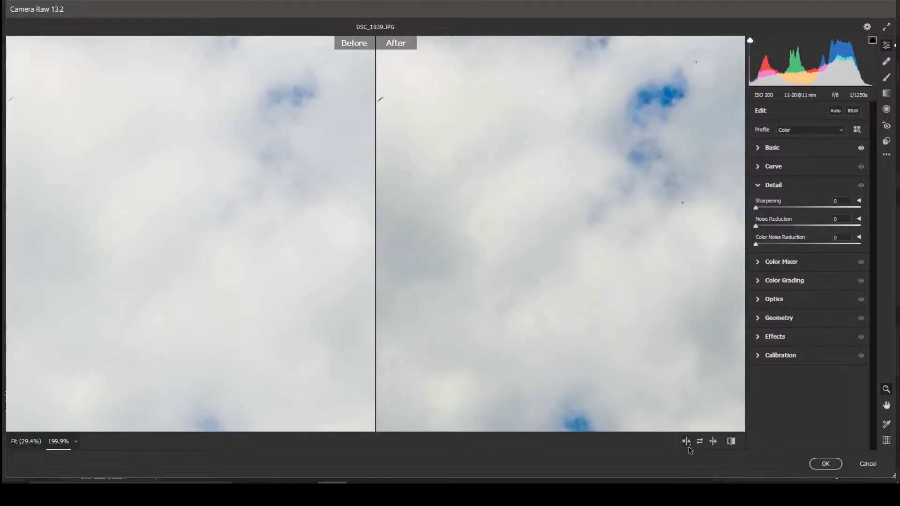
left_click(689, 446)
left_click(688, 447)
left_click(688, 447)
left_click(688, 446)
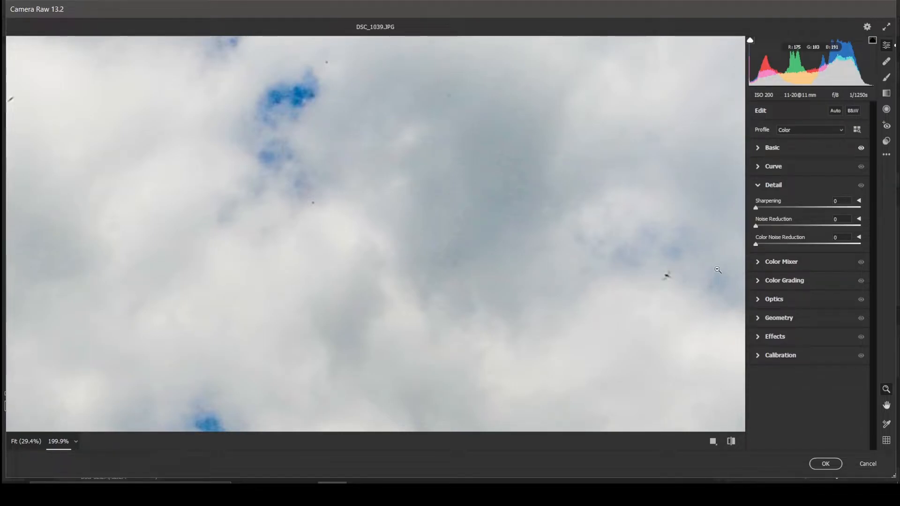
Set Sharpening to 10 and Noise Reduction to 60.
left_click(844, 198)
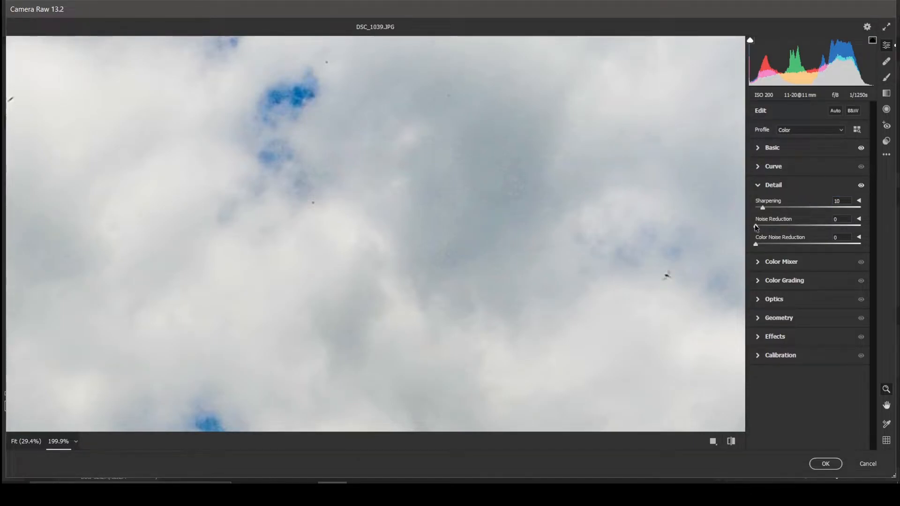
left_click_drag(771, 226, 815, 227)
Compare the noise-reduced sky and fort with the original in the Before/After views, and return to the single view.
left_click(713, 441)
left_click_drag(591, 253, 546, 269)
scroll(519, 267, "down", 4)
scroll(508, 268, "down", 3)
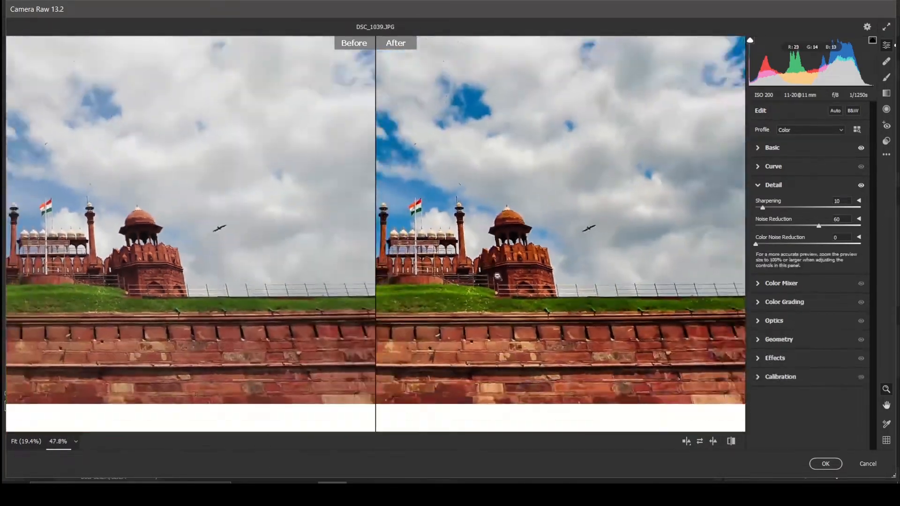
left_click(686, 441)
left_click(686, 441)
left_click(686, 441)
left_click(686, 441)
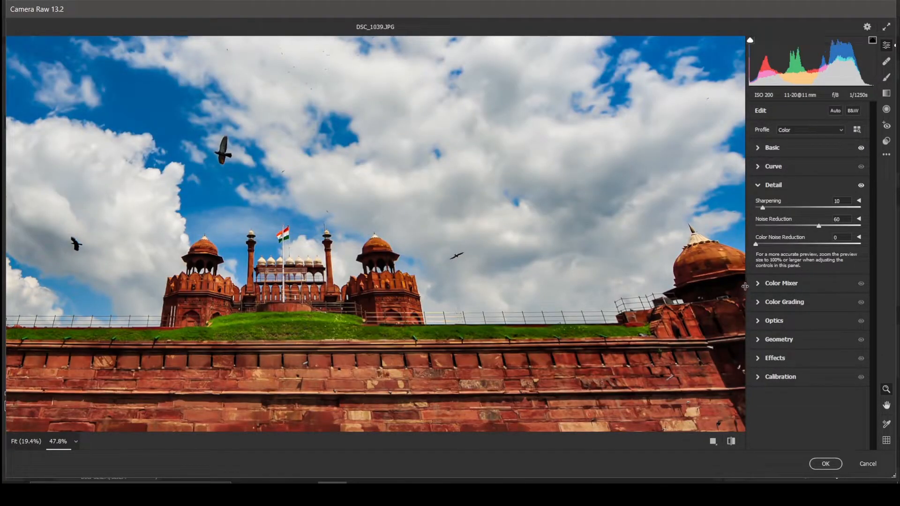
Open the Color Mixer and look through its Hue, Saturation and Luminance adjustments, ending on Hue.
left_click(765, 285)
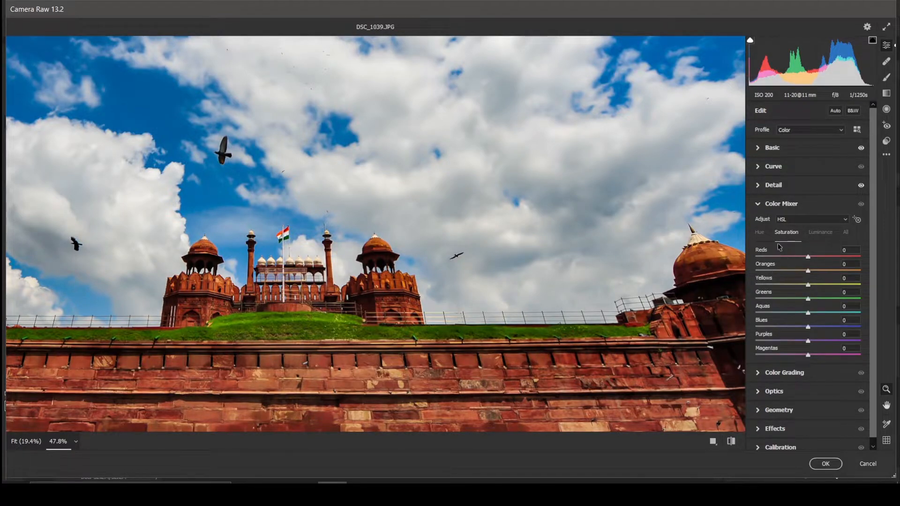
left_click(760, 233)
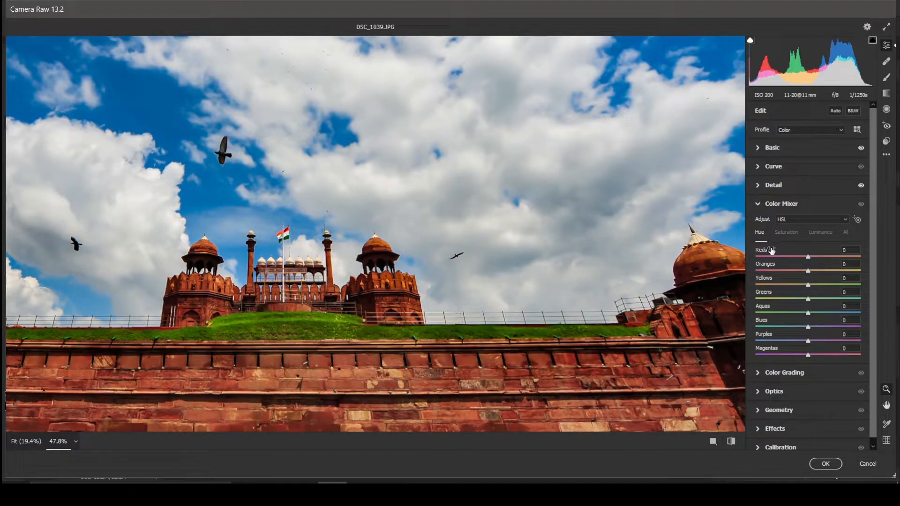
left_click(791, 233)
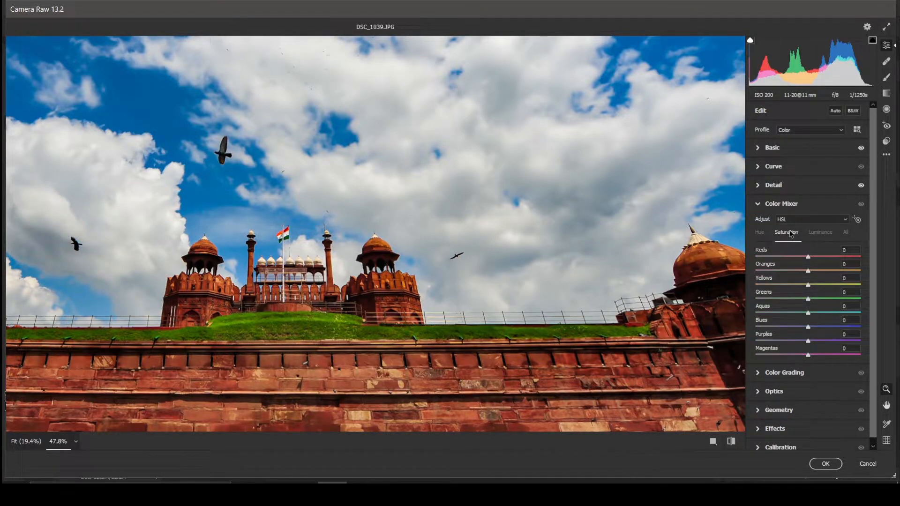
left_click(824, 236)
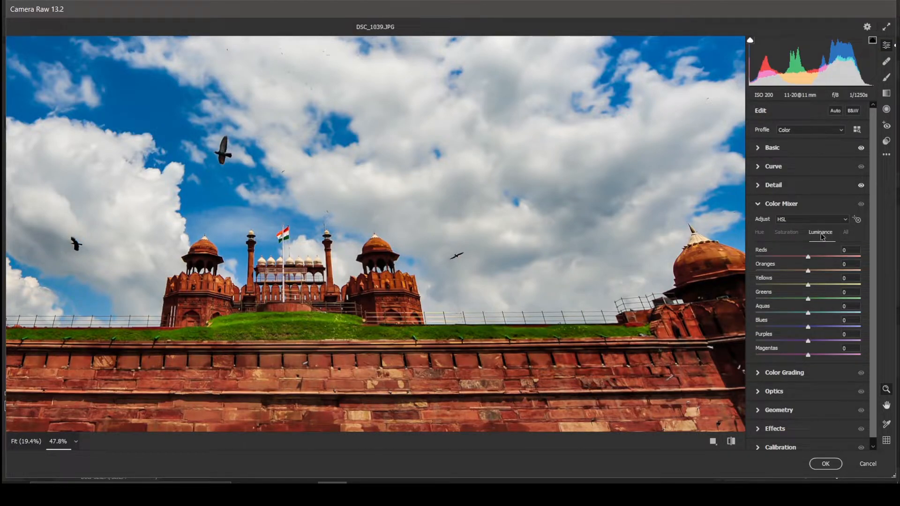
left_click(761, 235)
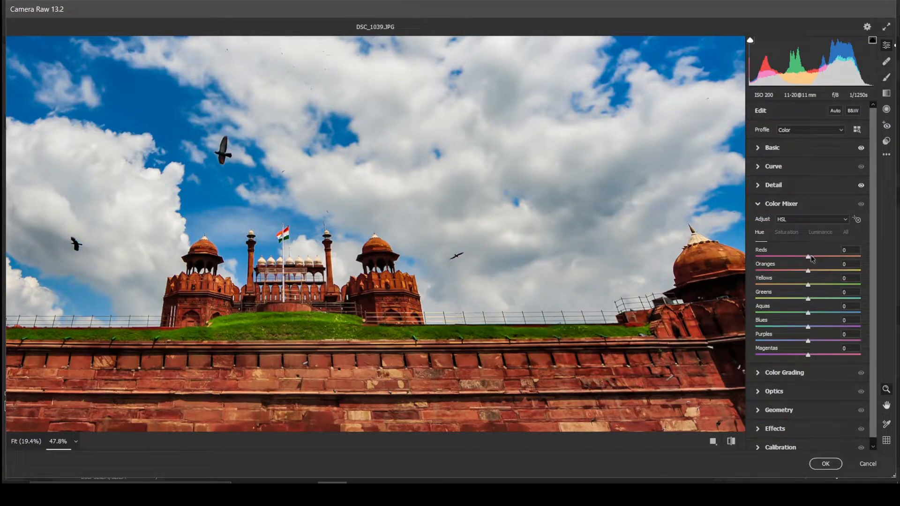
Try shifting the Reds hue of the fort's walls in both directions, and restore it to 0.
left_click(354, 340, "alt")
key("space")
left_click_drag(312, 350, 371, 352)
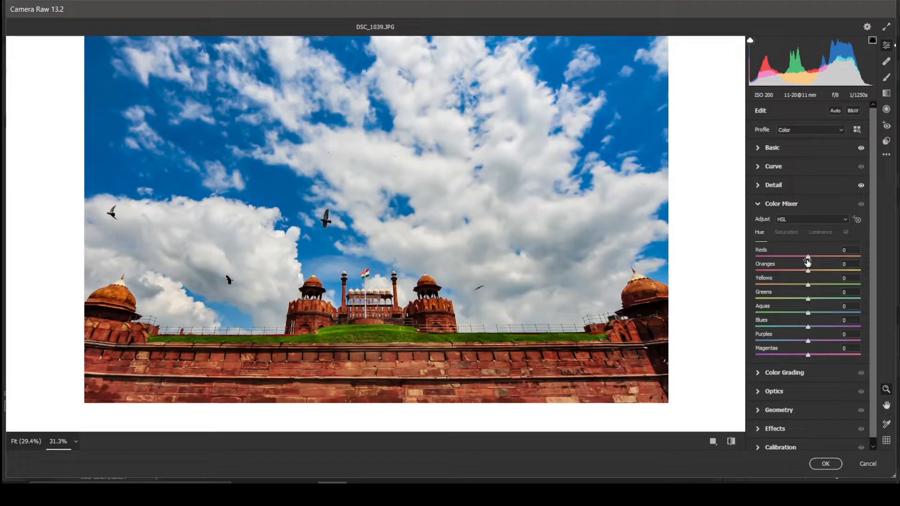
left_click_drag(822, 258, 790, 259)
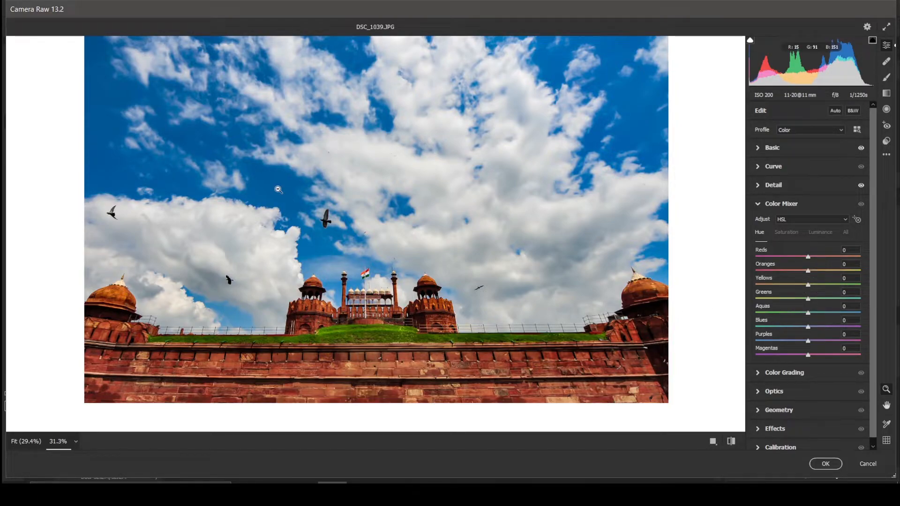
Try shifting the Blues hue of the sky towards purple, and reset it to 0.
key("space")
left_click_drag(201, 91, 205, 130)
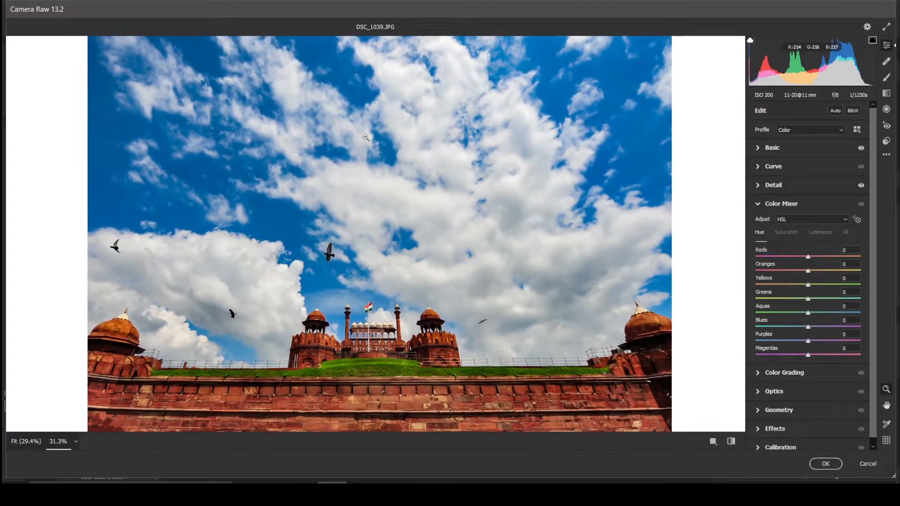
left_click_drag(366, 140, 354, 144)
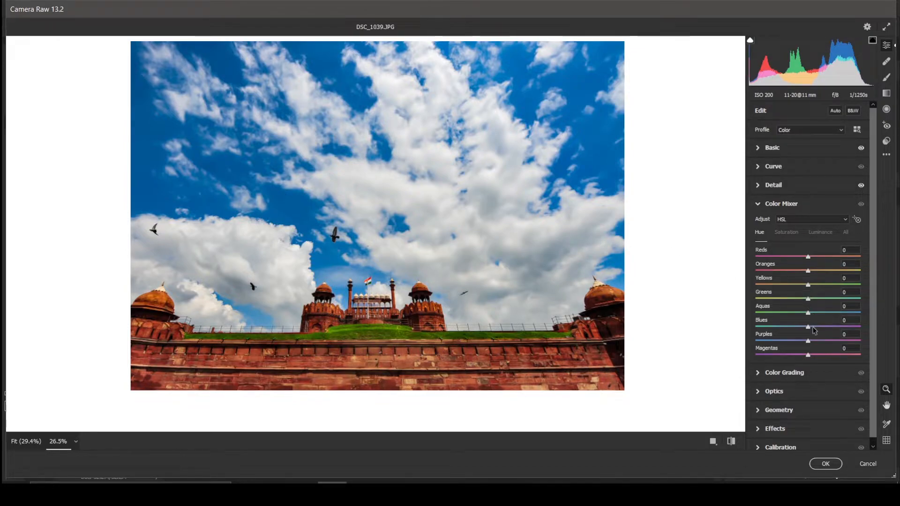
left_click_drag(808, 327, 852, 328)
left_click(850, 320)
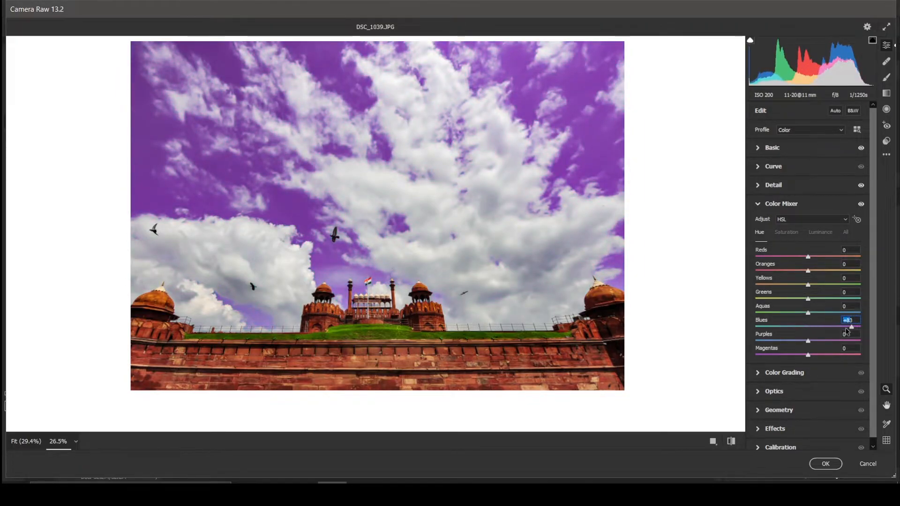
type("0")
key("Return")
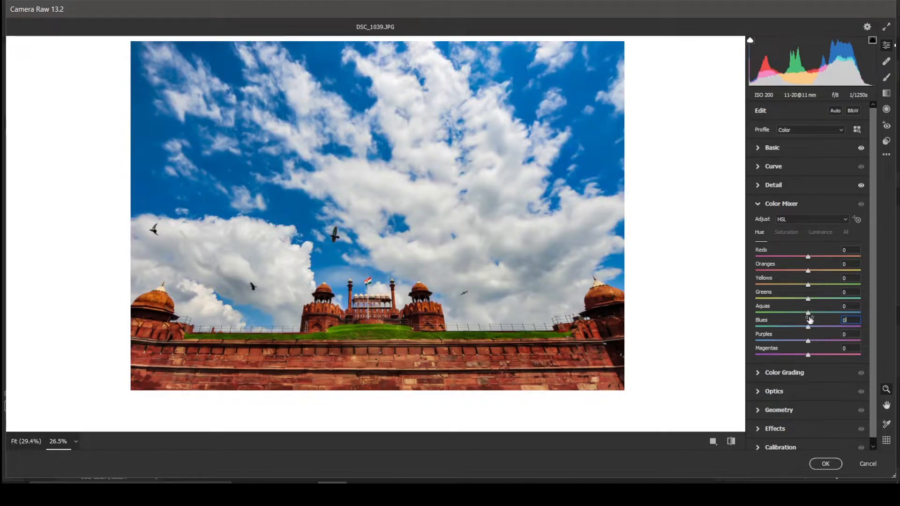
Set the Luminance of the Blues to -29 and their Saturation to +22.
left_click(818, 234)
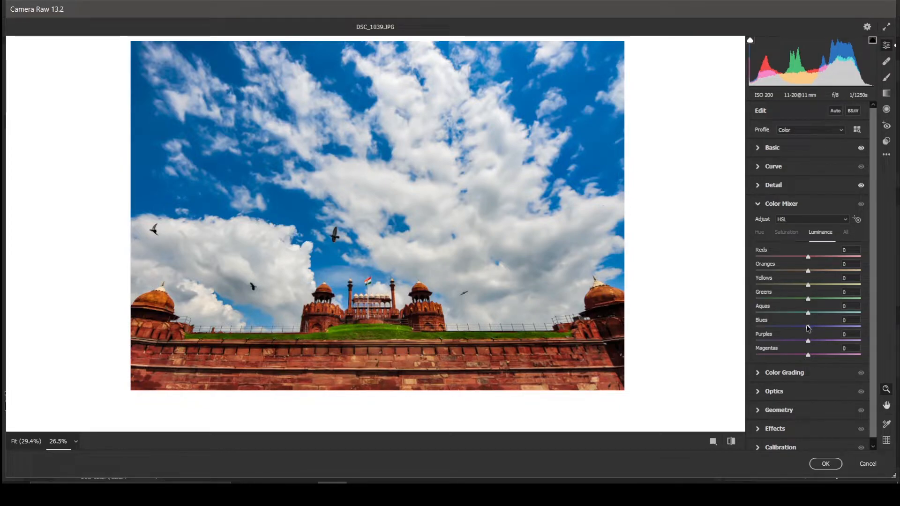
left_click_drag(808, 327, 861, 325)
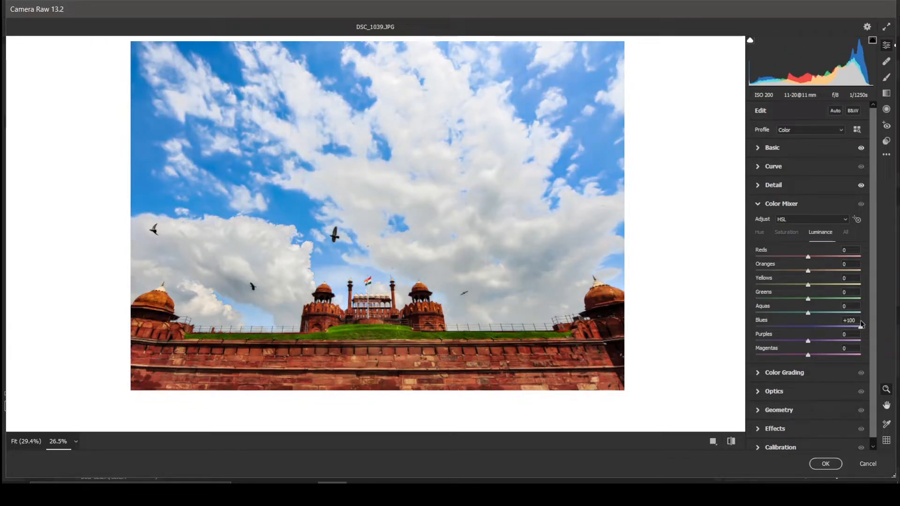
left_click_drag(861, 327, 793, 327)
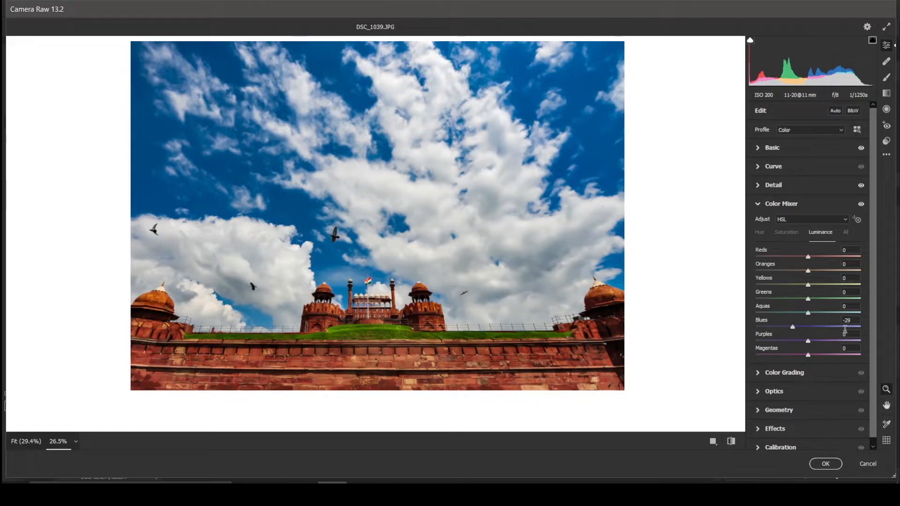
left_click(788, 237)
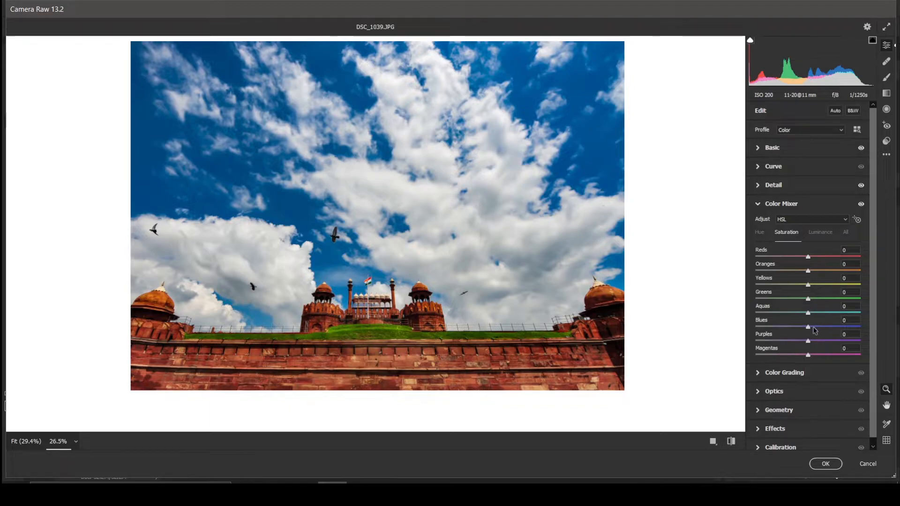
left_click_drag(809, 328, 821, 328)
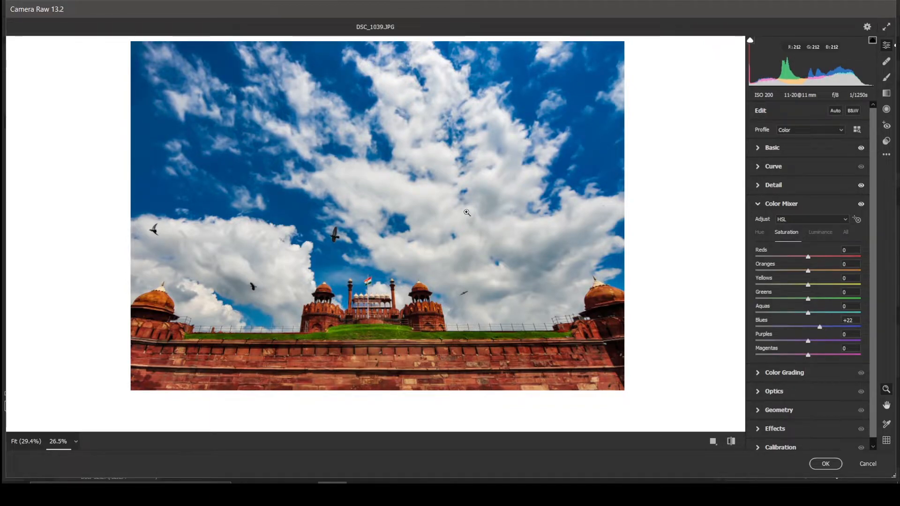
Compare the photo with and without the Color Mixer adjustments, leaving them switched on.
double_click(861, 204)
left_click(861, 205)
left_click(862, 204)
left_click(862, 204)
left_click(862, 205)
left_click(862, 205)
left_click(862, 204)
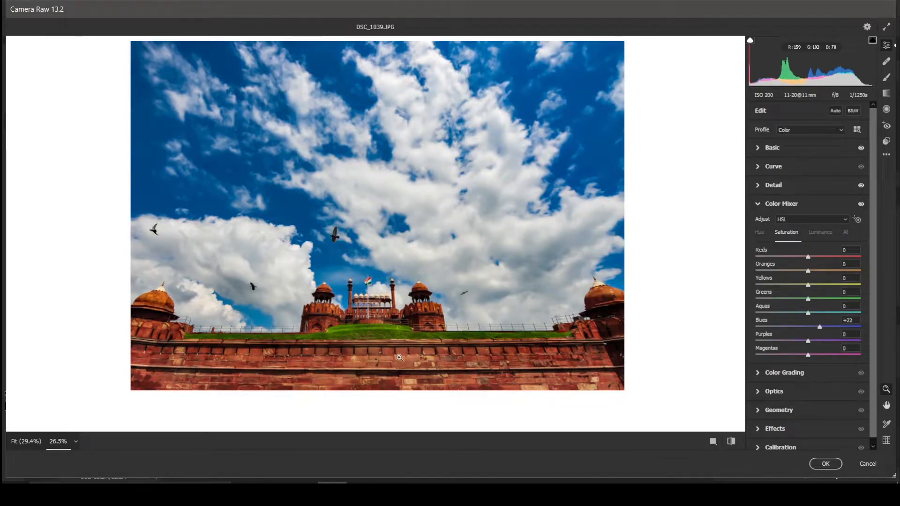
Set the Luminance of the Greens to +62 to brighten the grass in front of the fort.
left_click_drag(367, 336, 429, 332)
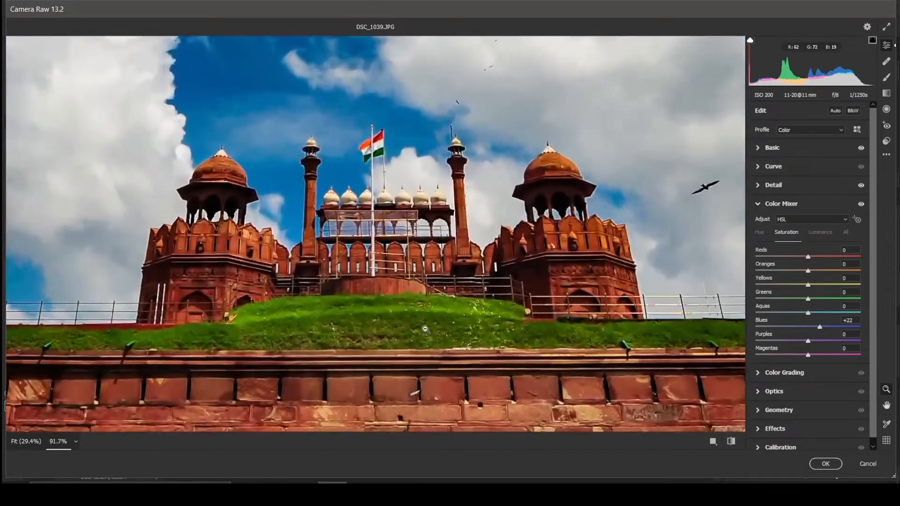
left_click_drag(483, 310, 466, 310)
left_click(822, 233)
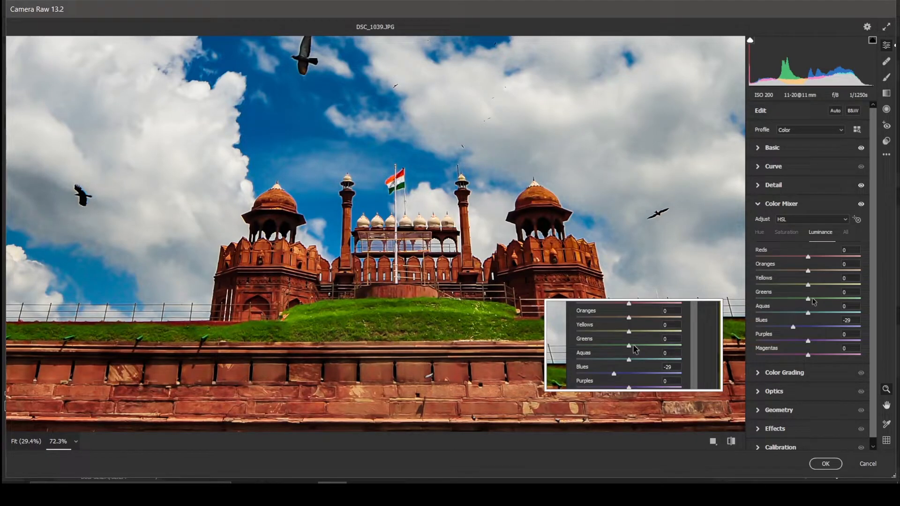
mouse_move(819, 301)
left_mouse_down()
mouse_move(782, 303)
mouse_move(851, 287)
mouse_move(831, 286)
mouse_move(857, 297)
mouse_move(827, 295)
left_mouse_up()
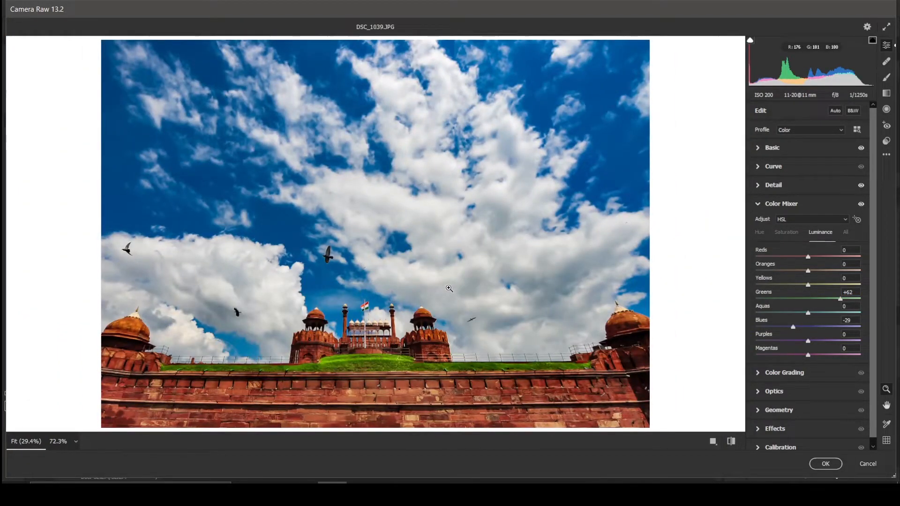
Try tinting the highlights with Color Grading, first towards blue and then towards a warm orange.
left_click(785, 373)
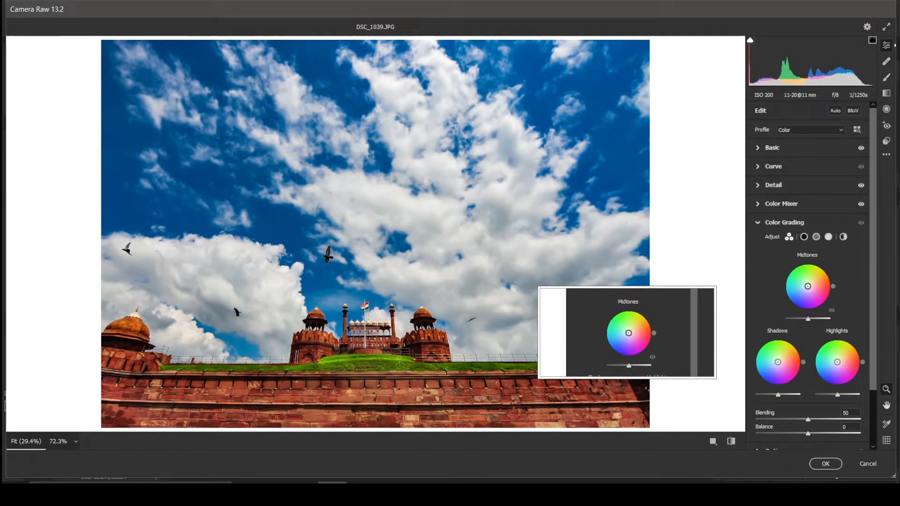
mouse_move(805, 291)
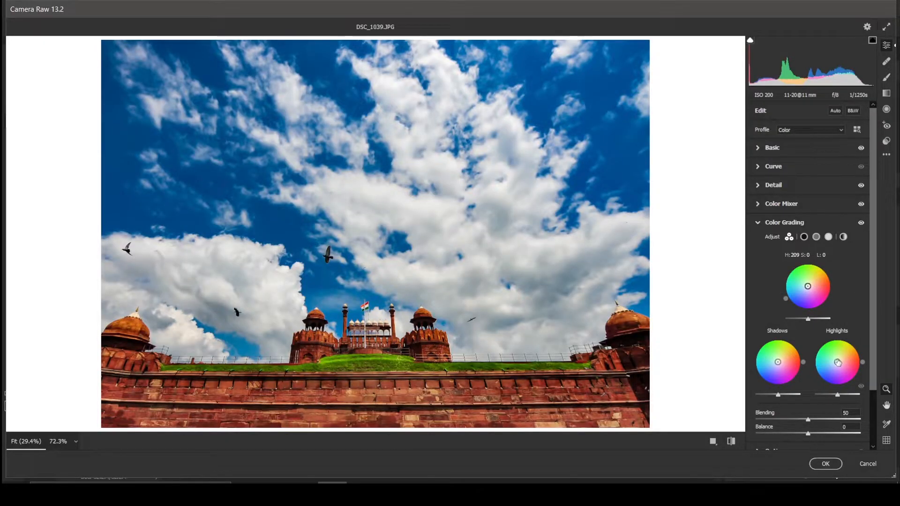
mouse_move(837, 362)
left_mouse_down()
mouse_move(818, 370)
mouse_move(832, 364)
left_mouse_up()
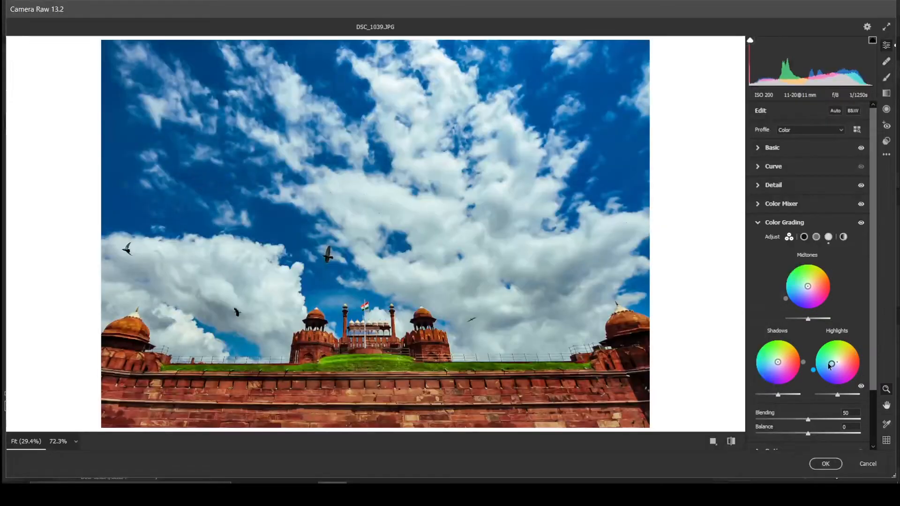
mouse_move(831, 364)
left_mouse_down()
mouse_move(847, 339)
mouse_move(840, 358)
left_mouse_up()
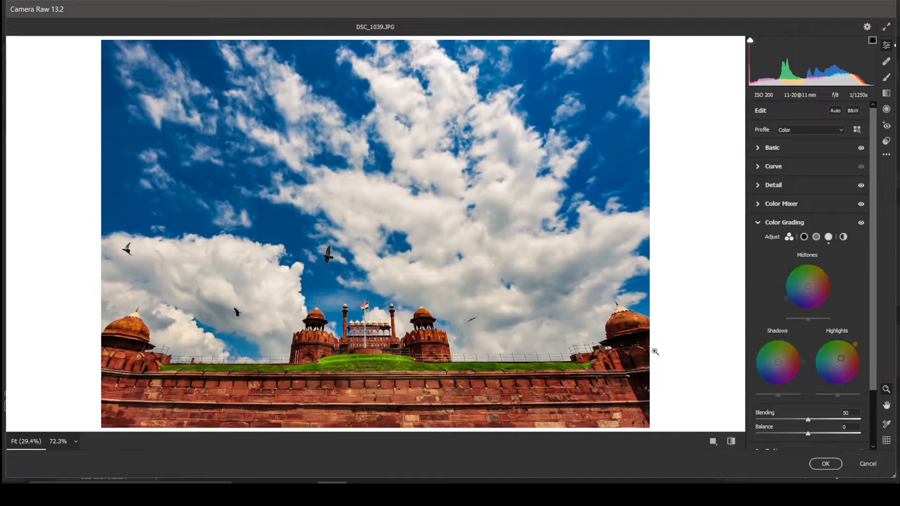
left_click_drag(627, 360, 638, 375)
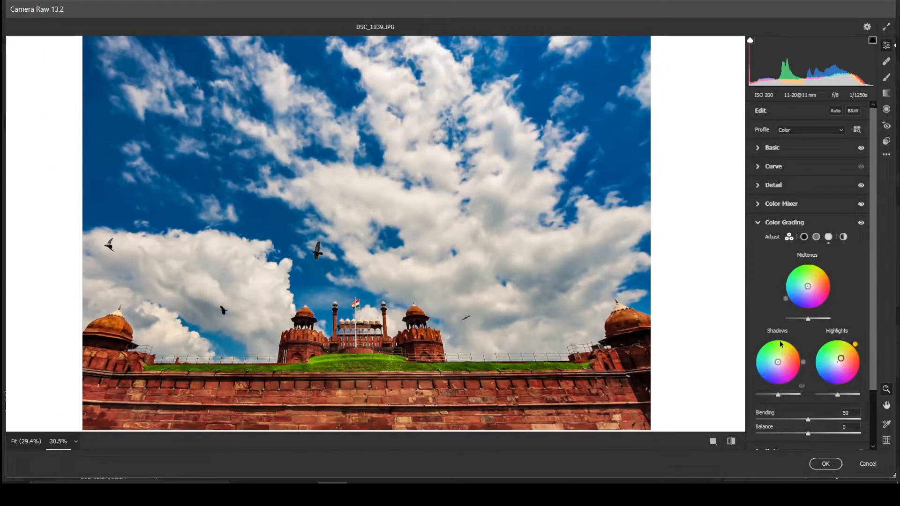
Try a slight teal tint in the shadows, and reset both the Highlights and Shadows colour grading to neutral.
left_click_drag(778, 364, 775, 363)
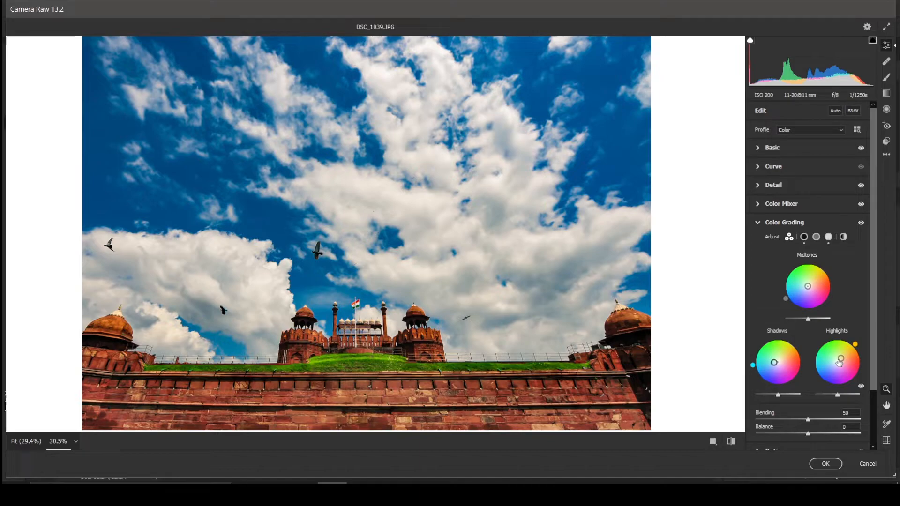
left_click_drag(839, 360, 839, 363)
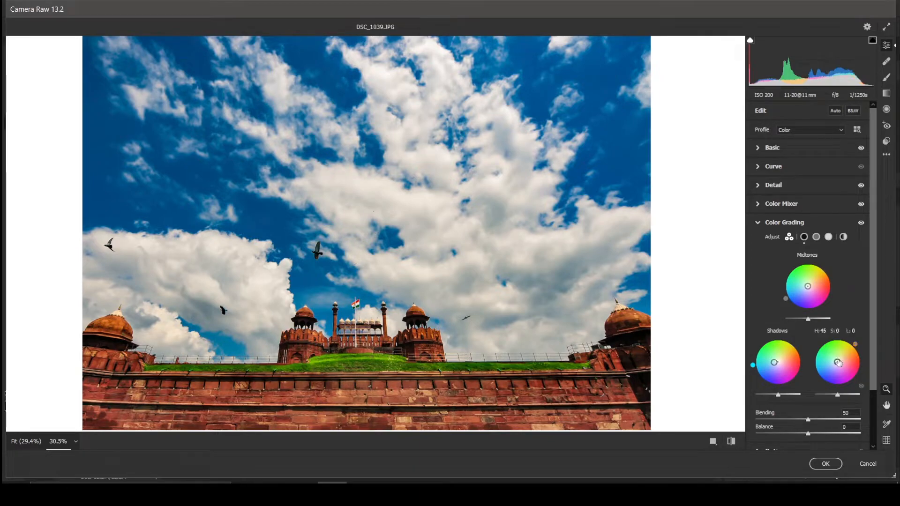
double_click(774, 364)
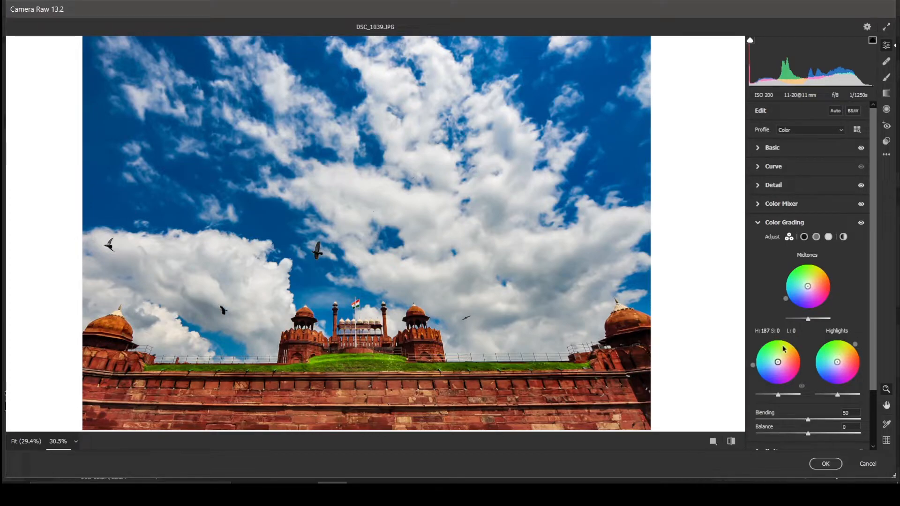
Sample the purple fringe along a dome's edge with the Defringe eyedropper in Optics.
scroll(785, 363, "down", 3)
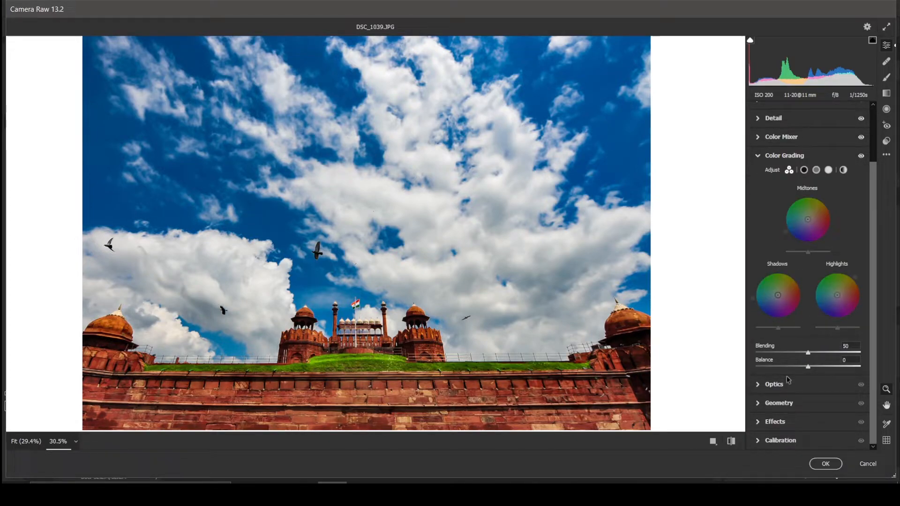
left_click(760, 386)
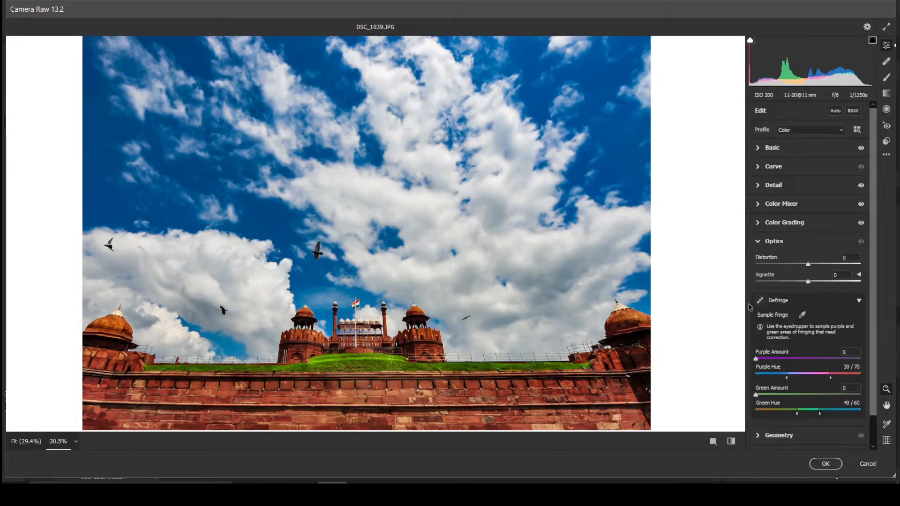
scroll(749, 307, "down", 2)
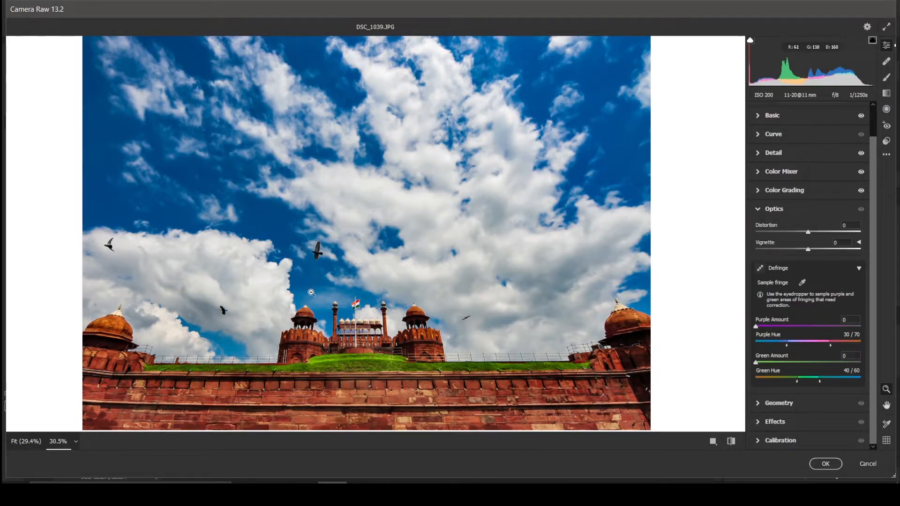
left_click_drag(306, 304, 442, 317)
scroll(306, 262, "down", 3)
left_click_drag(358, 215, 433, 254)
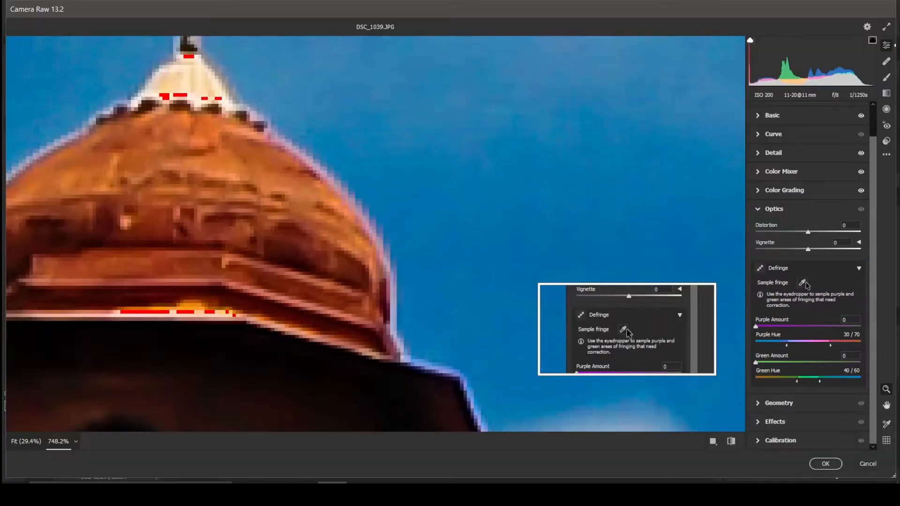
left_click(803, 282)
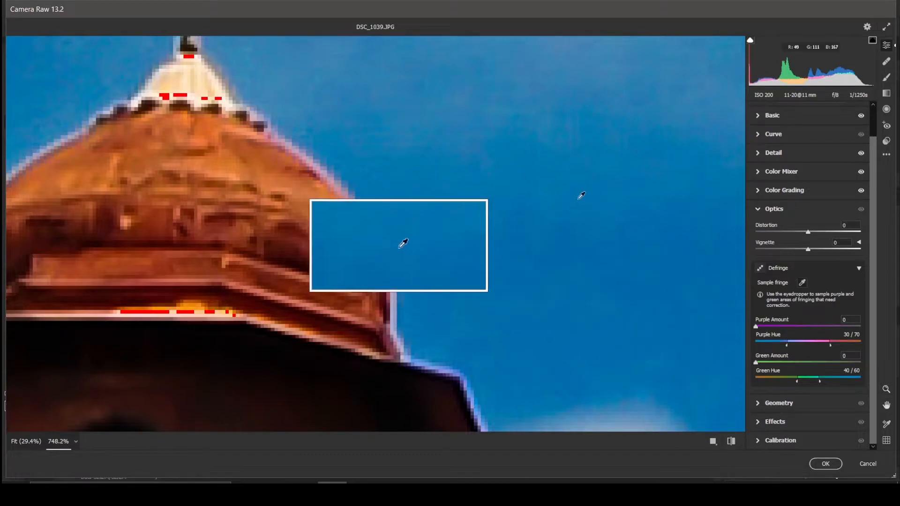
left_click(310, 154)
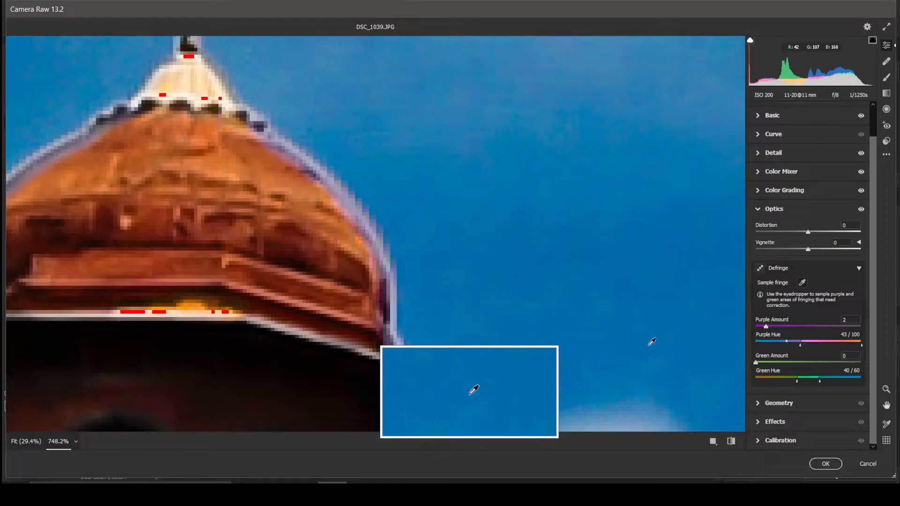
key("ctrl+0")
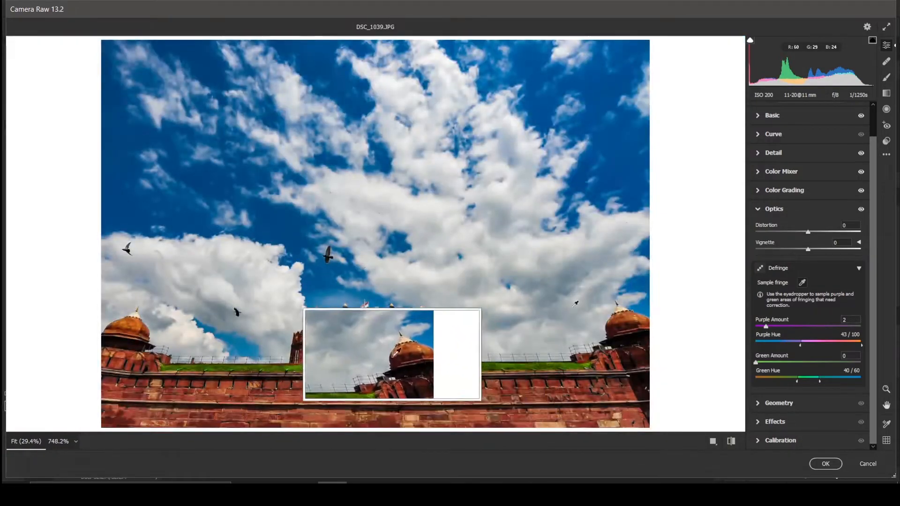
Sample the fringe on the edge of the dome beside the minaret, setting Purple Amount to 20 and Purple Hue to 21/50.
scroll(392, 312, "up", 3)
scroll(471, 331, "up", 5)
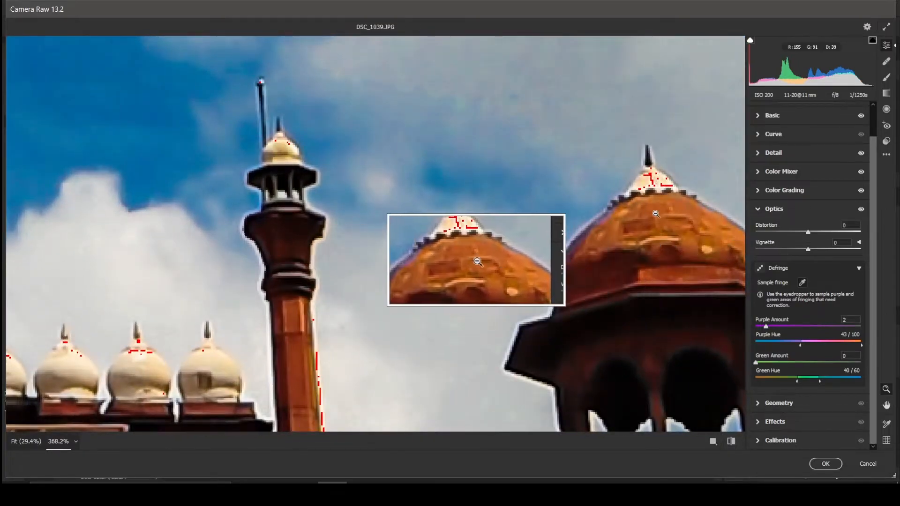
scroll(665, 236, "up", 3)
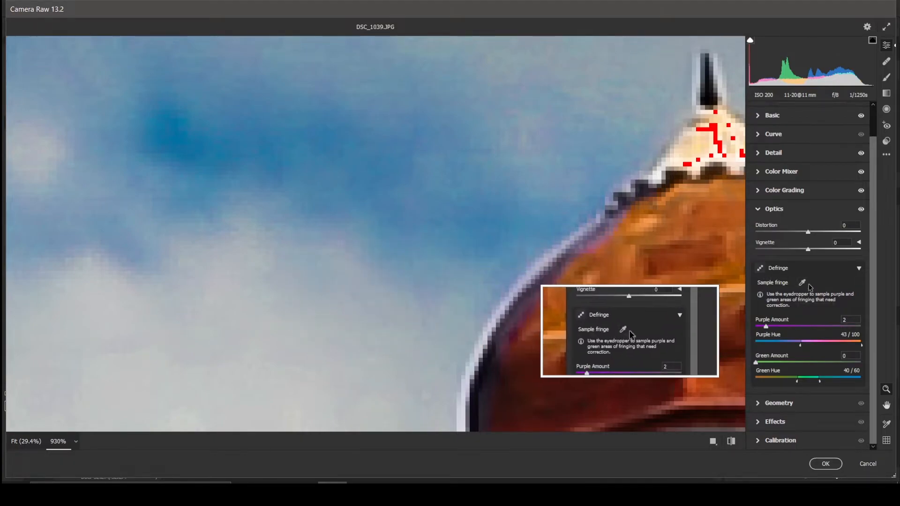
left_click(586, 225)
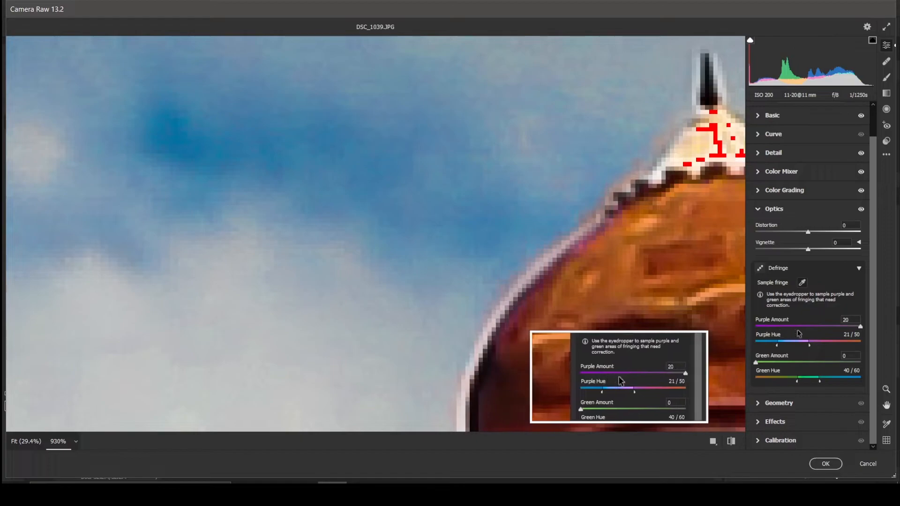
mouse_move(861, 325)
left_mouse_down()
mouse_move(767, 317)
mouse_move(876, 327)
left_mouse_up()
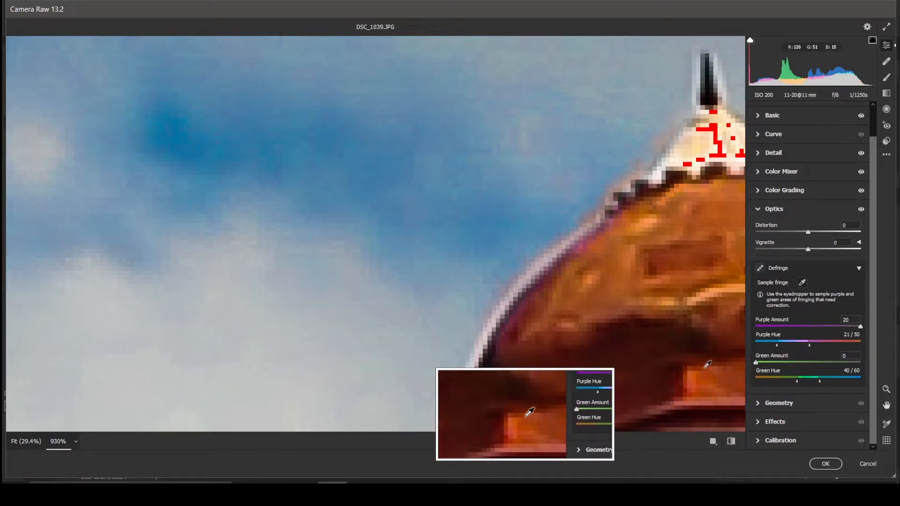
key("ctrl+0")
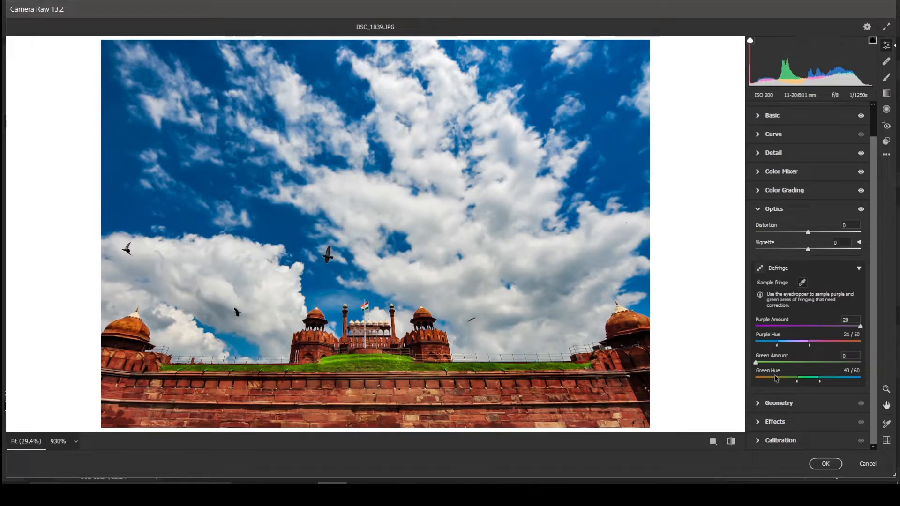
Open the Geometry settings and examine the fort's central gateway up close and in the whole photo.
left_click(762, 404)
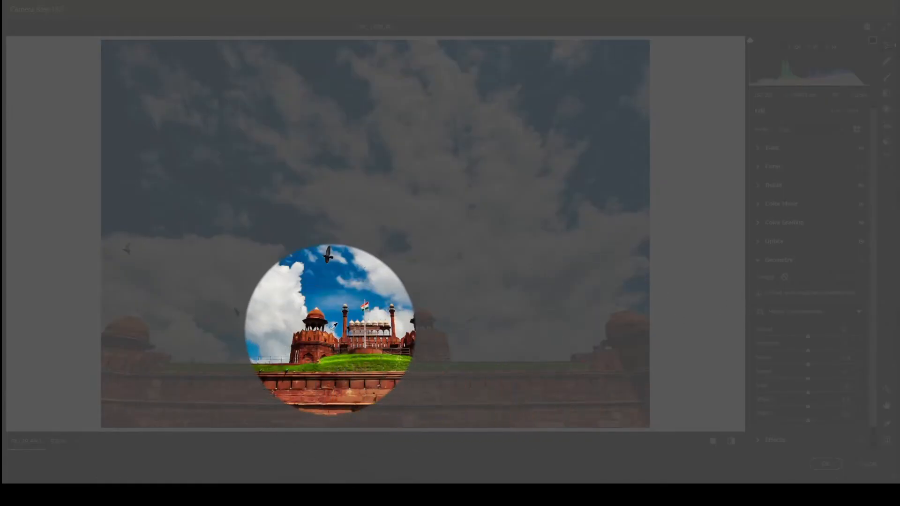
left_click(347, 330)
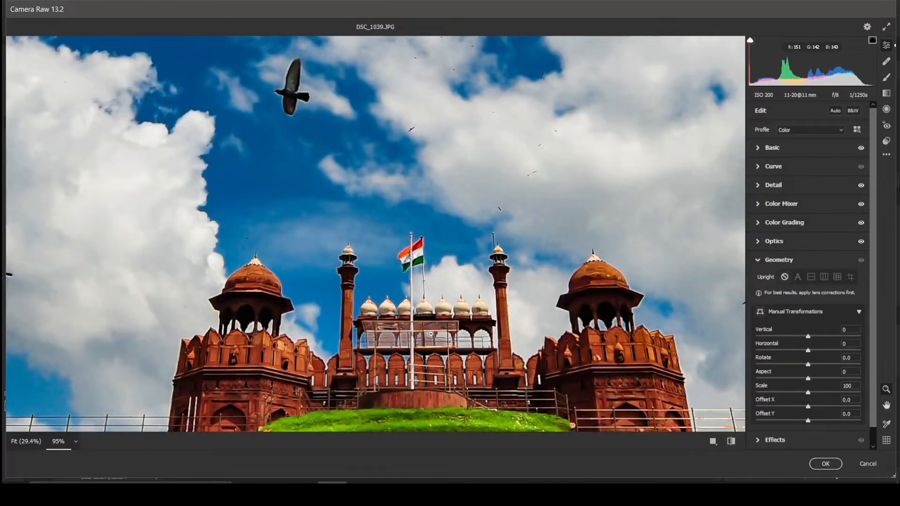
left_click_drag(431, 334, 406, 327)
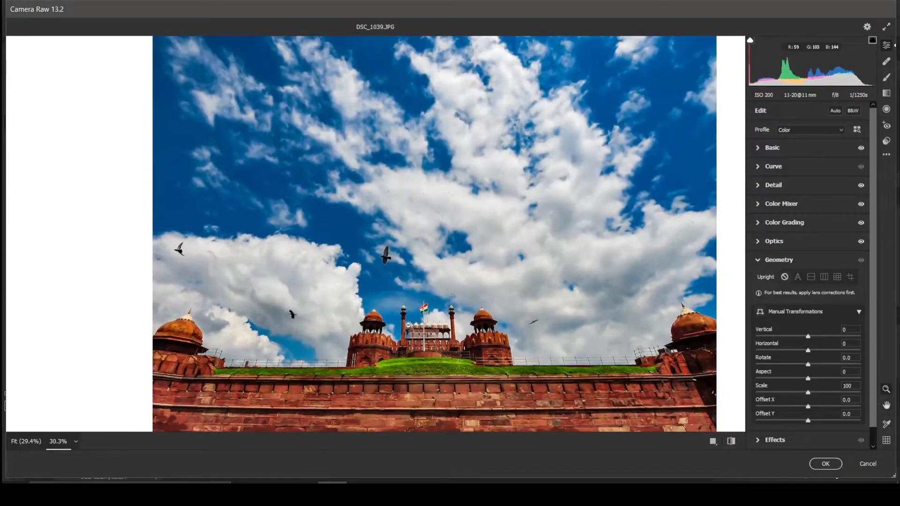
left_click(407, 327)
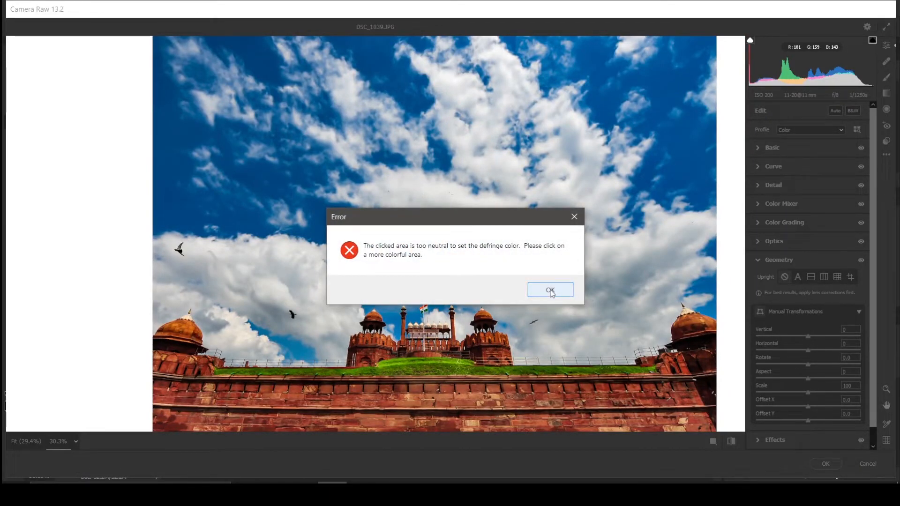
left_click(535, 290)
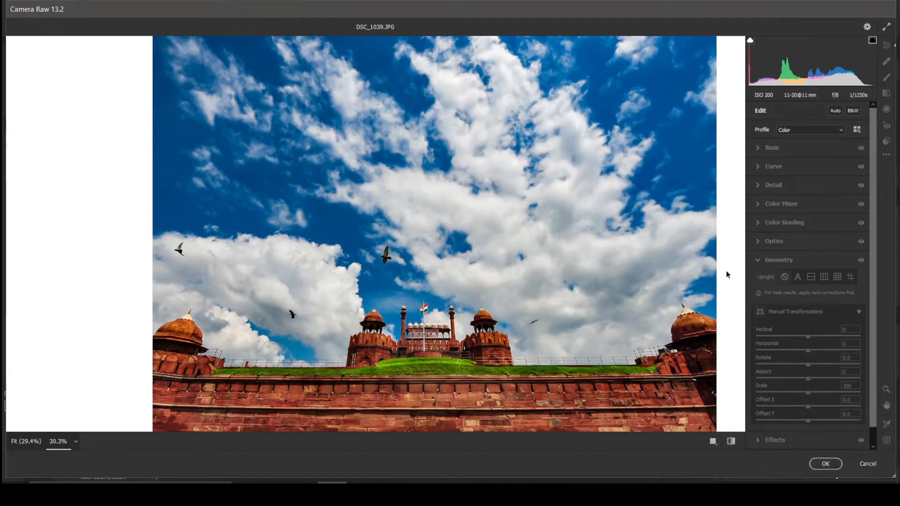
left_click(644, 294)
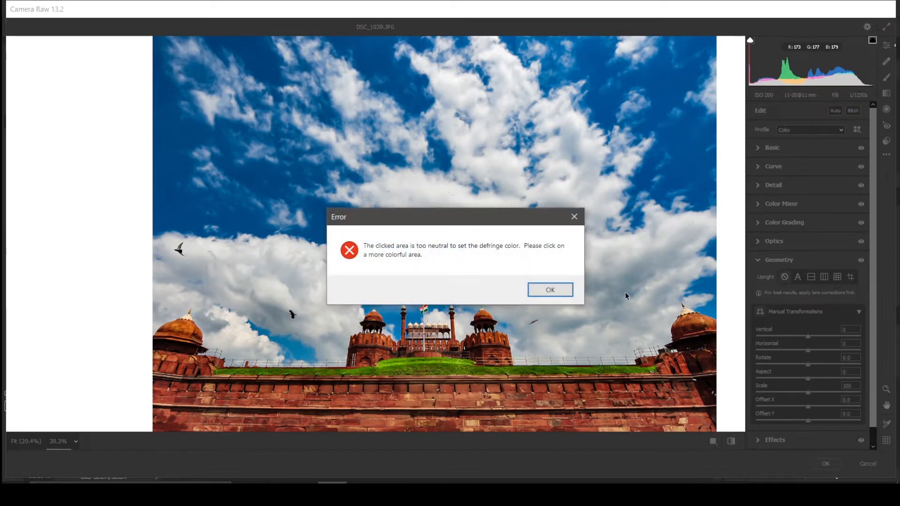
left_click(574, 218)
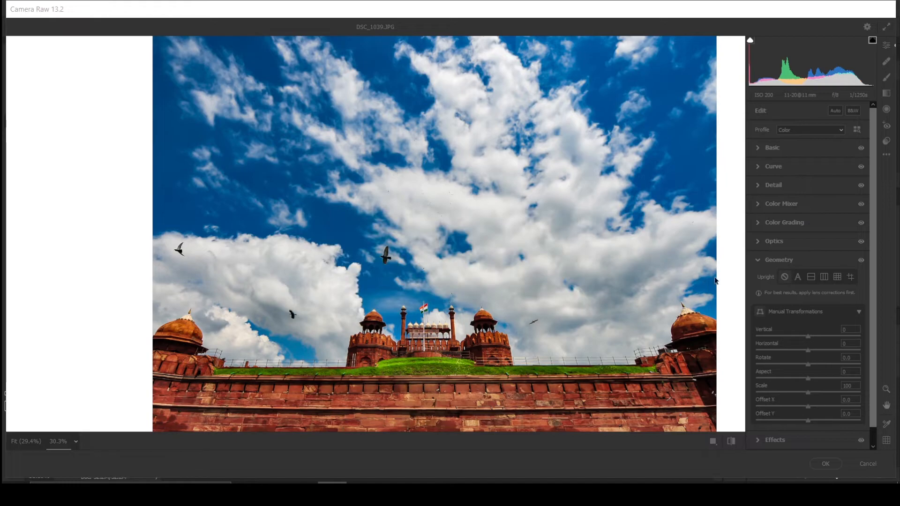
left_click(778, 265)
left_click(782, 266)
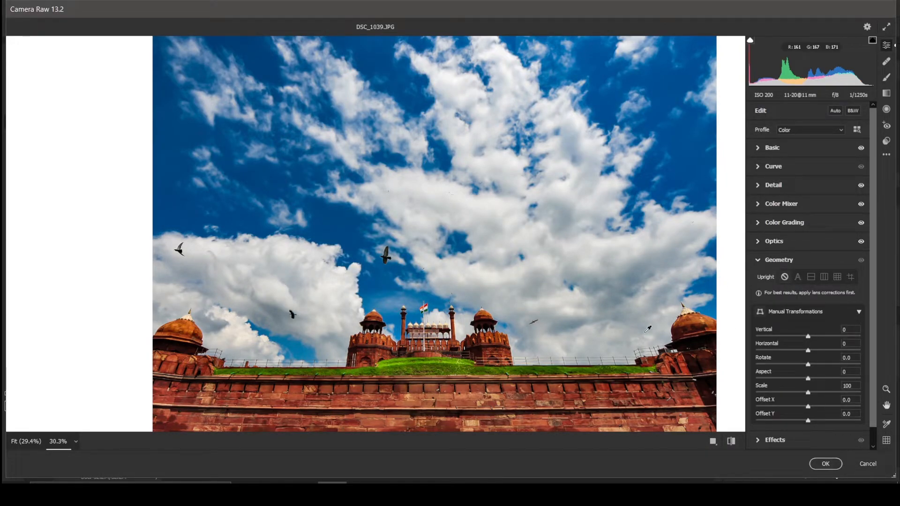
key("ctrl+0")
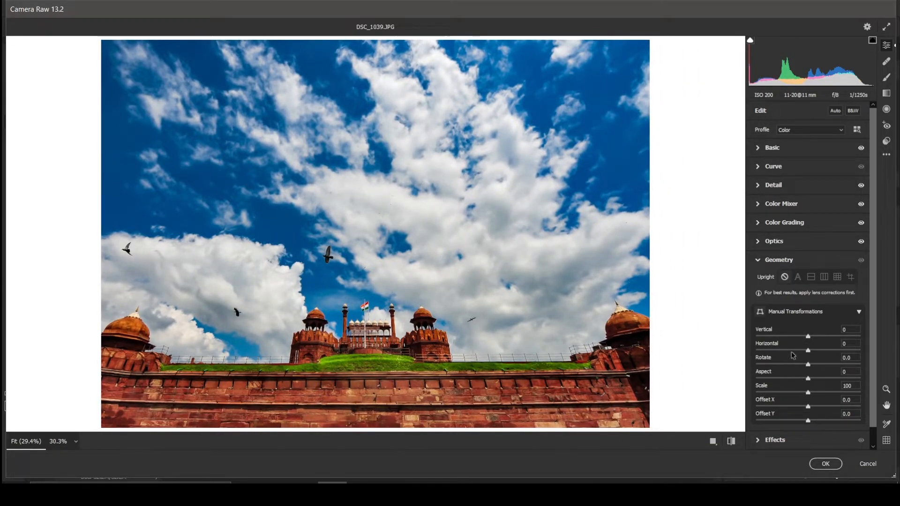
Try the Vertical and Horizontal perspective transformations on the photo, and reset both to 0.
mouse_move(809, 337)
left_mouse_down()
mouse_move(790, 334)
mouse_move(827, 335)
mouse_move(812, 336)
left_mouse_up()
left_click(842, 330)
type("0")
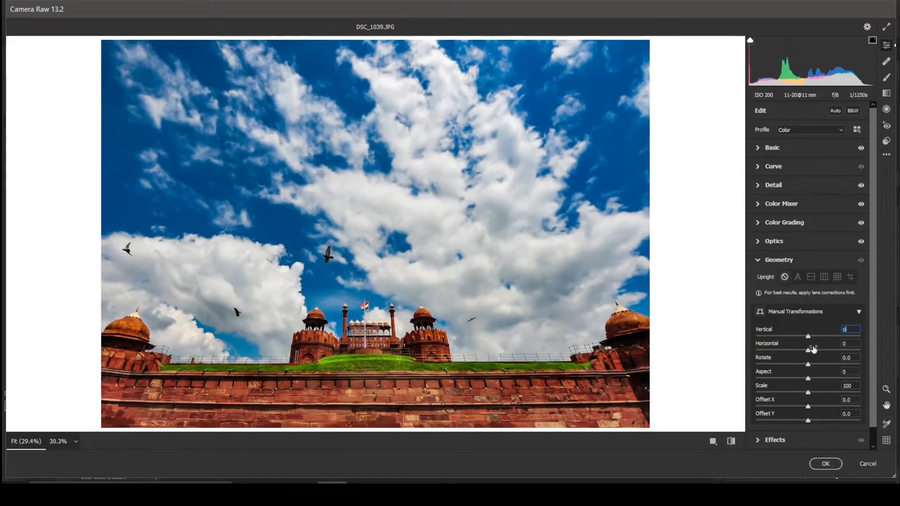
mouse_move(803, 351)
left_mouse_down()
mouse_move(826, 351)
mouse_move(798, 346)
mouse_move(815, 344)
left_mouse_up()
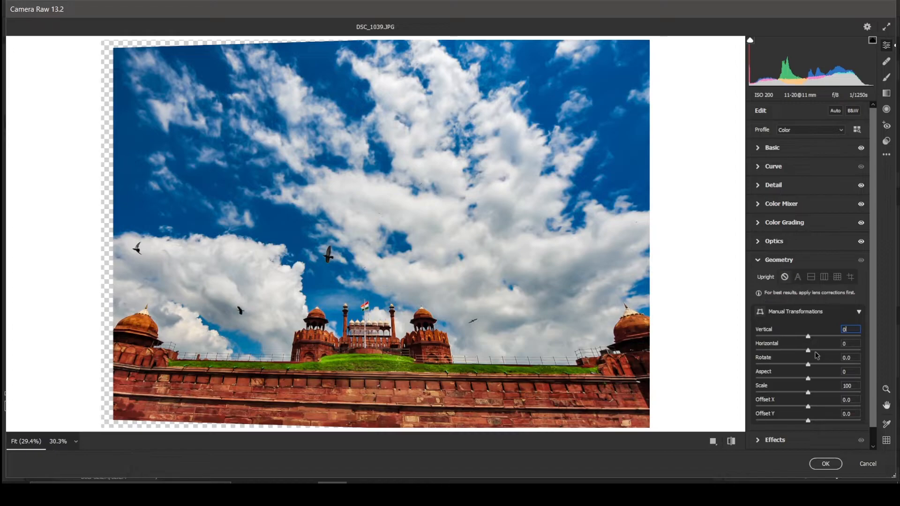
double_click(814, 351)
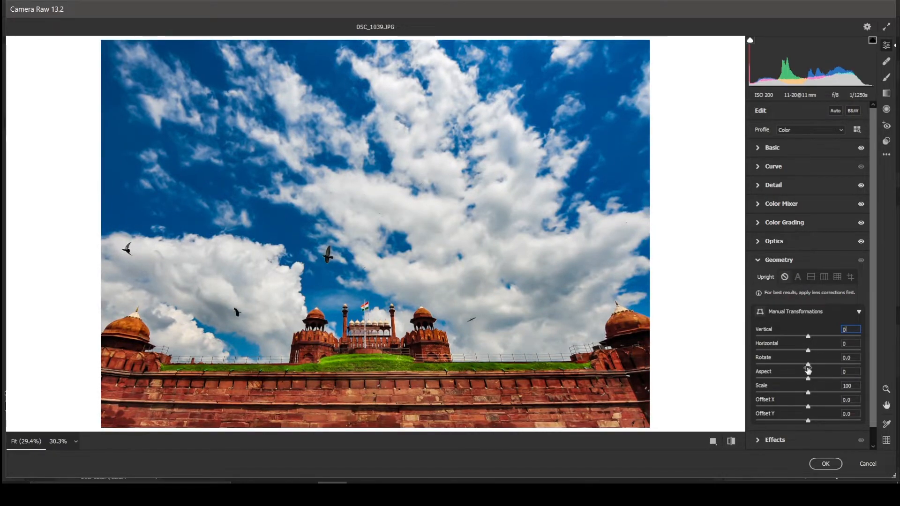
Try the Rotate and Aspect transformations on the Red Fort photo, and reset both to 0.
mouse_move(808, 365)
left_mouse_down()
mouse_move(788, 356)
mouse_move(809, 361)
left_mouse_up()
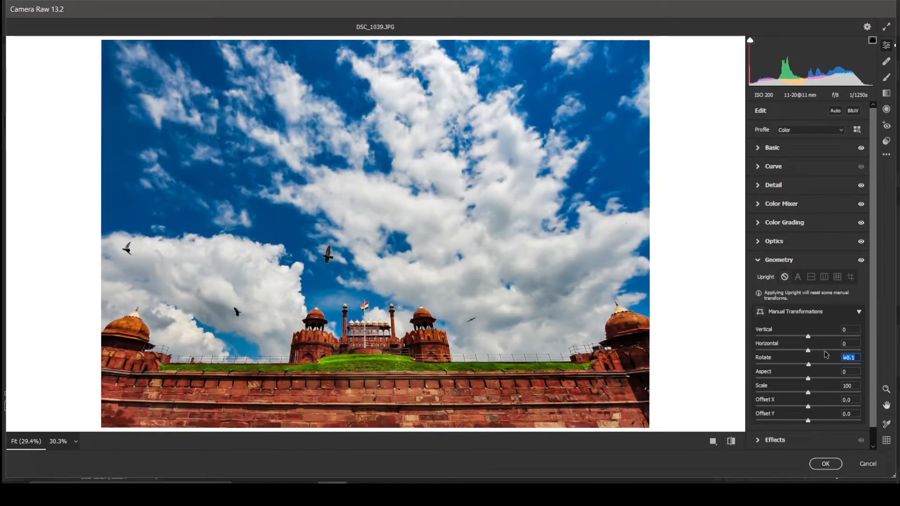
type("0")
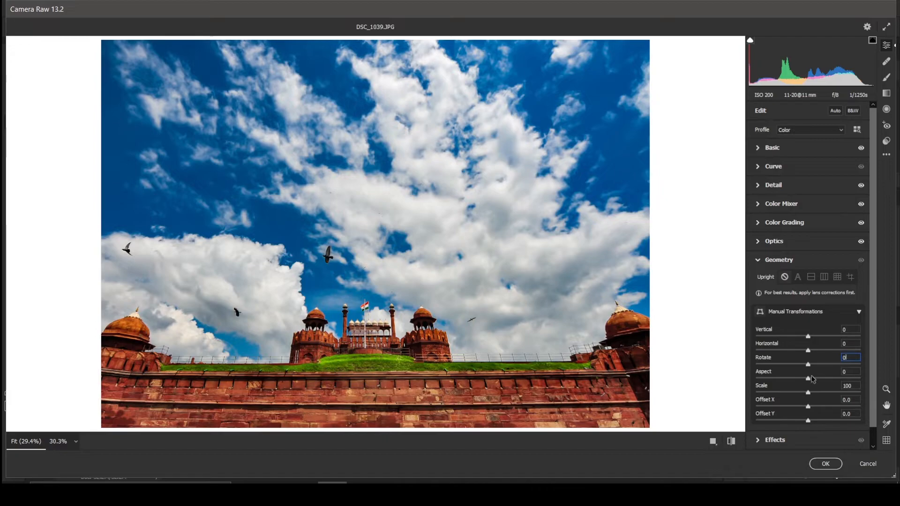
mouse_move(811, 380)
left_mouse_down()
mouse_move(832, 376)
mouse_move(756, 379)
mouse_move(837, 379)
mouse_move(816, 379)
mouse_move(814, 387)
left_mouse_up()
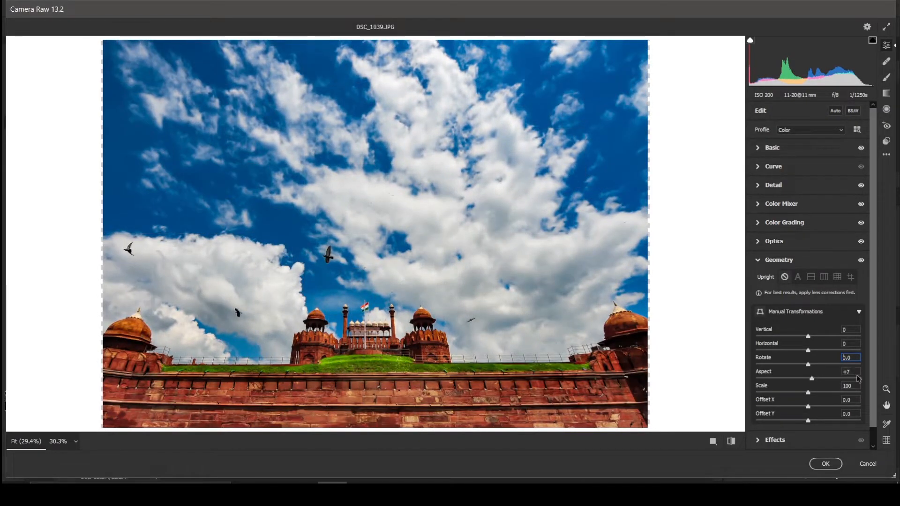
type("0")
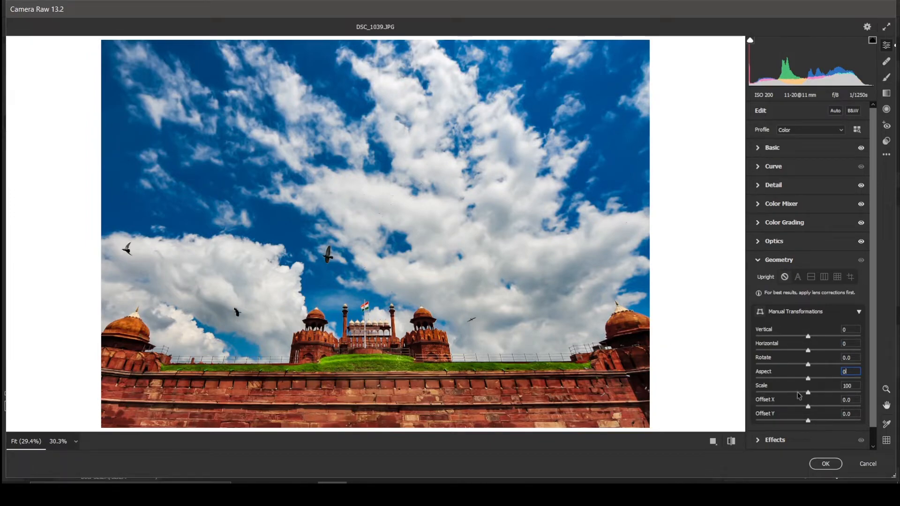
Try shifting the photo with the Offset X and Offset Y transformations, and reset both to 0.
mouse_move(809, 394)
left_mouse_down()
mouse_move(819, 394)
mouse_move(800, 395)
mouse_move(823, 408)
mouse_move(807, 407)
left_mouse_up()
left_click(855, 400)
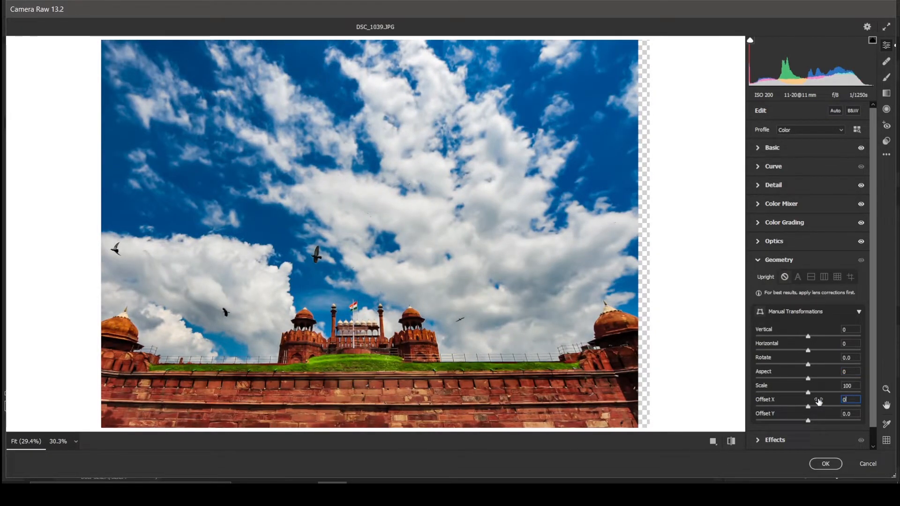
key("Return")
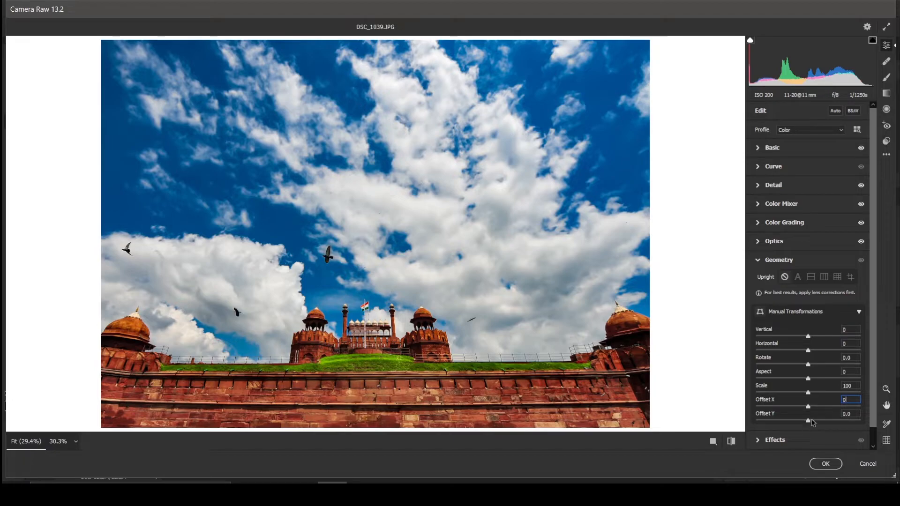
mouse_move(812, 422)
left_mouse_down()
mouse_move(821, 421)
mouse_move(797, 417)
mouse_move(829, 415)
mouse_move(820, 412)
left_mouse_up()
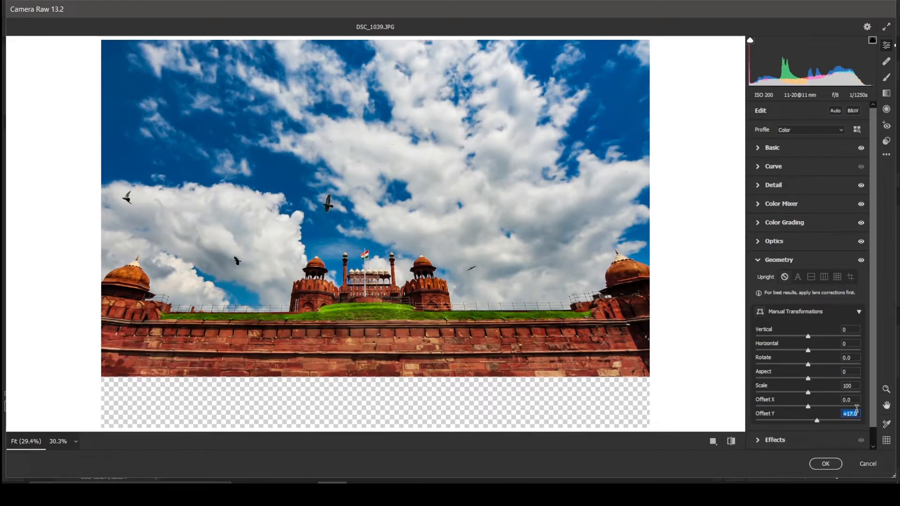
type("0")
Open the Effects settings, try Grain on a close-up of the clouds, and reset it to 0.
scroll(823, 403, "down", 1)
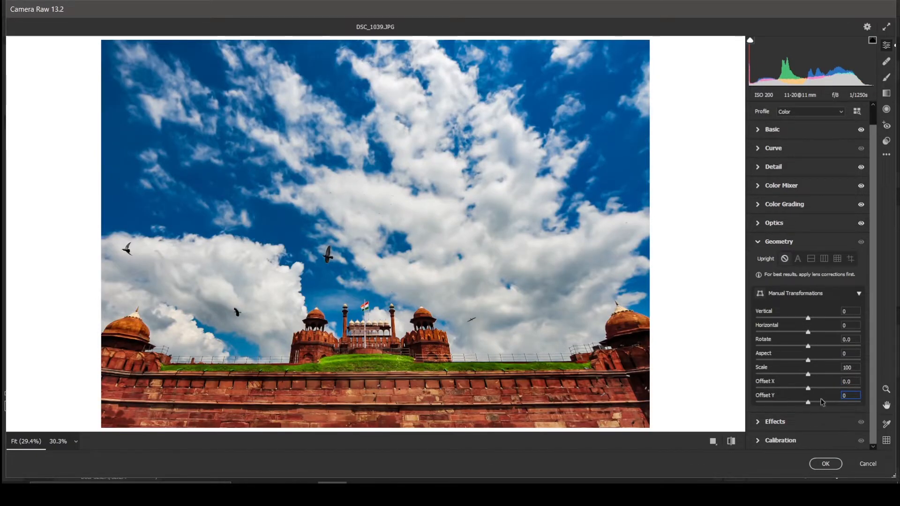
left_click(759, 423)
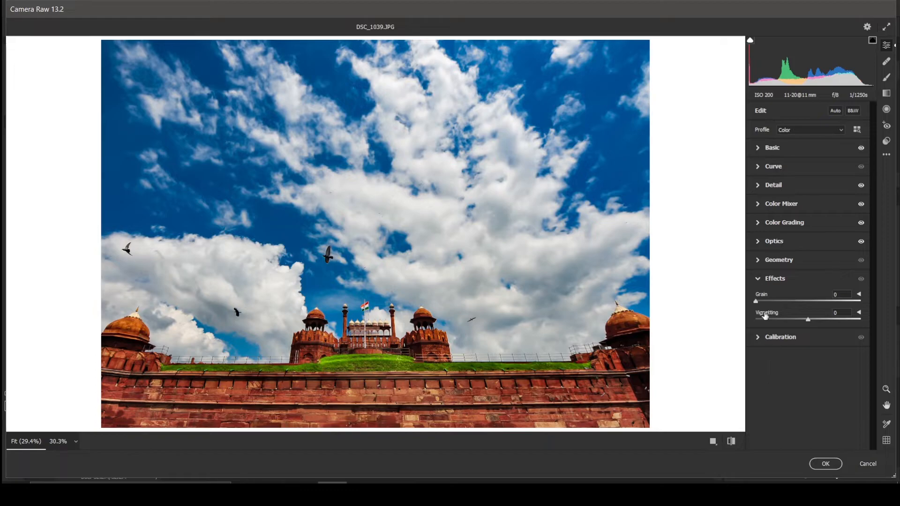
left_click_drag(386, 201, 523, 250)
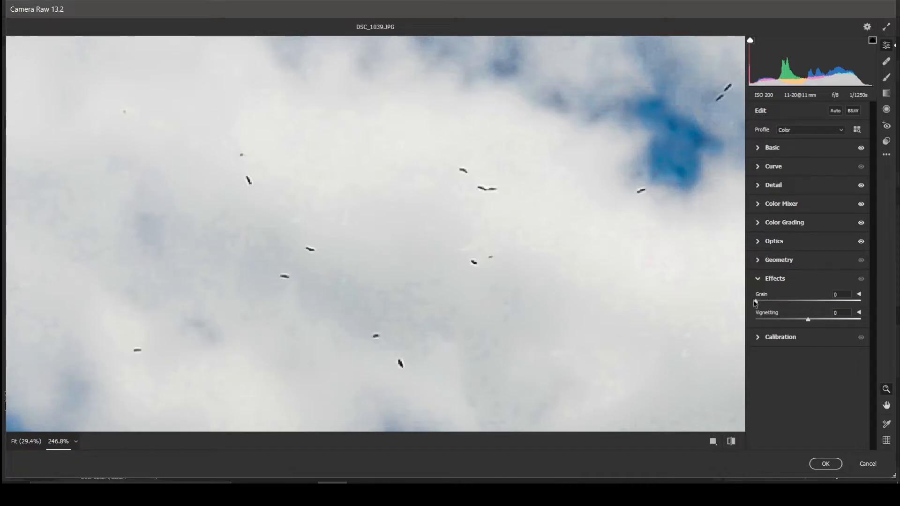
mouse_move(785, 306)
left_mouse_down()
mouse_move(867, 308)
mouse_move(778, 298)
left_mouse_up()
key("ctrl+0")
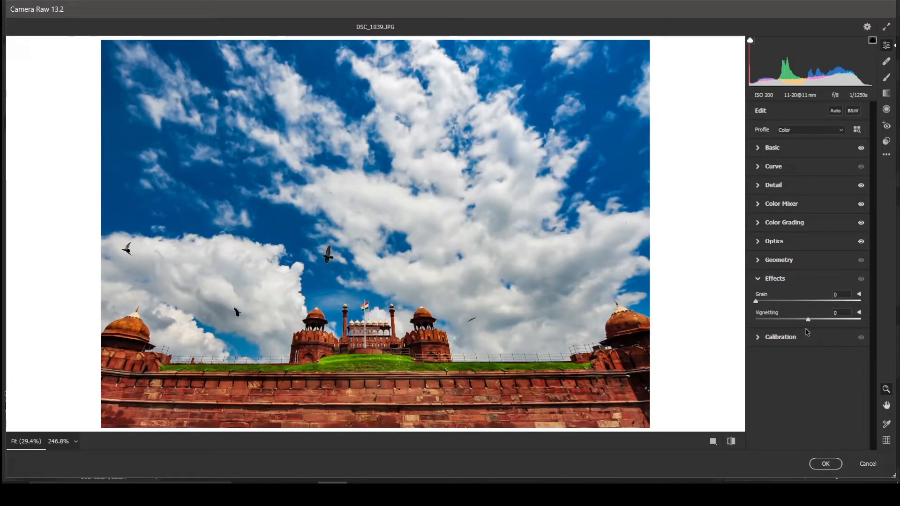
Try a Vignetting of -12 on the whole photo, and reset it to 0.
mouse_move(808, 320)
left_mouse_down()
mouse_move(860, 322)
mouse_move(779, 319)
mouse_move(795, 331)
mouse_move(802, 320)
left_mouse_up()
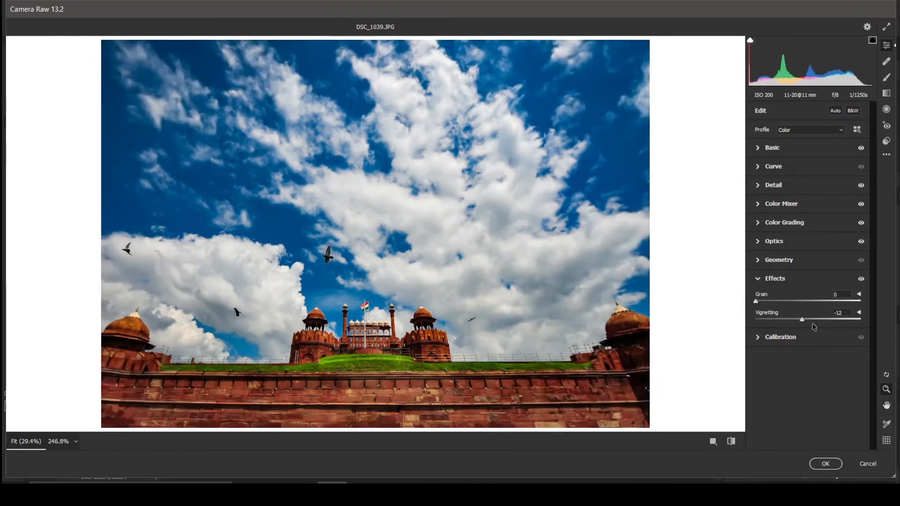
left_click(850, 313)
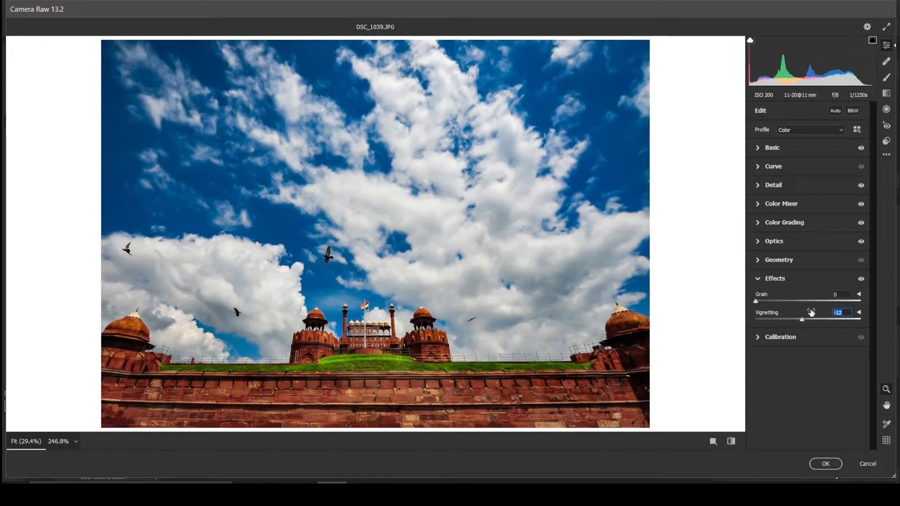
type("0")
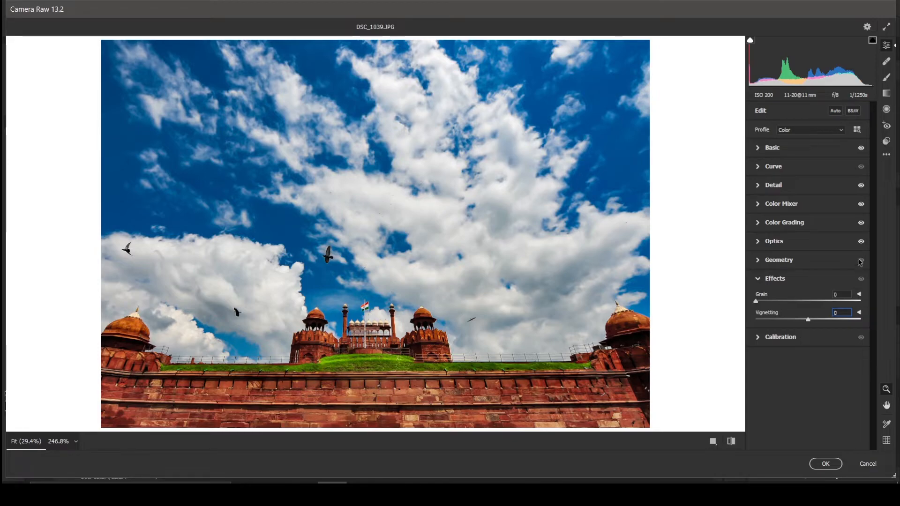
Try the Shadows Tint in the Calibration settings, reset it to 0, and collapse the settings.
left_click(763, 338)
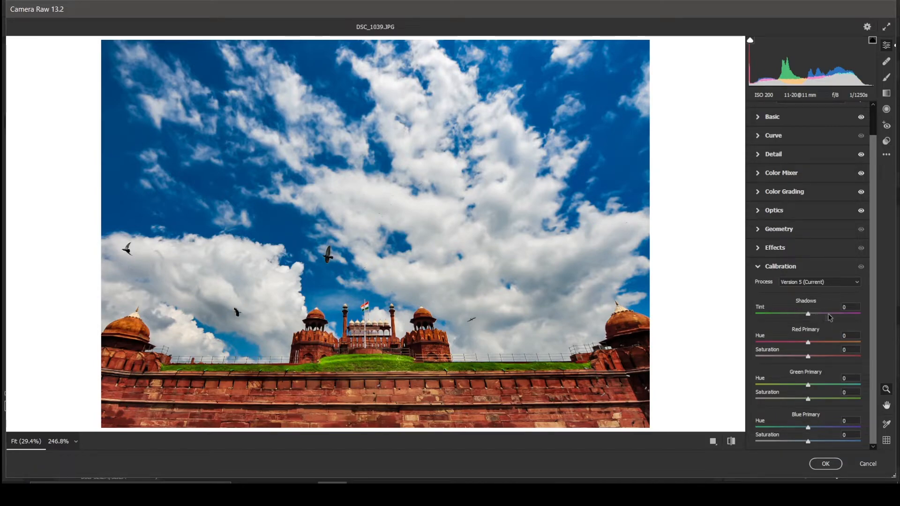
left_click_drag(808, 316, 837, 313)
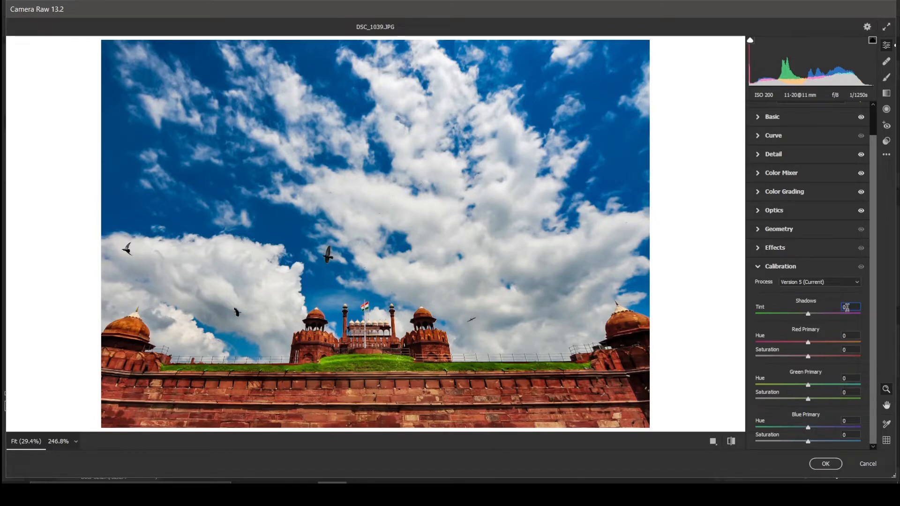
scroll(854, 390, "up", 1)
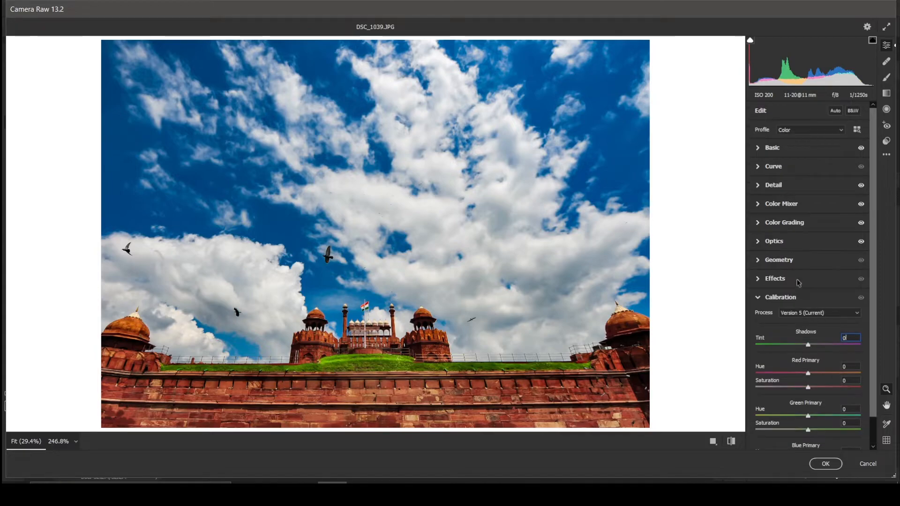
scroll(801, 323, "down", 1)
scroll(813, 339, "up", 1)
left_click(781, 297)
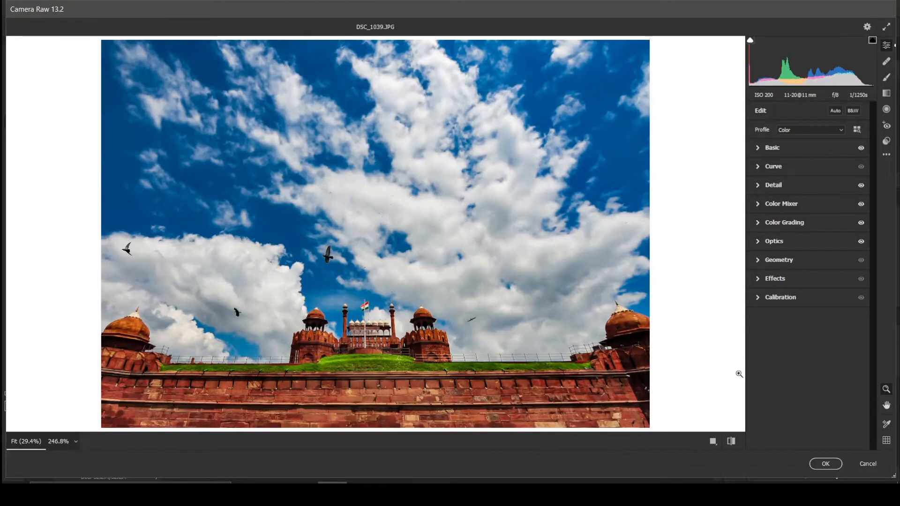
Compare the before and after versions side by side, and apply the Camera Raw edits to the Red Fort photo.
left_click(713, 442)
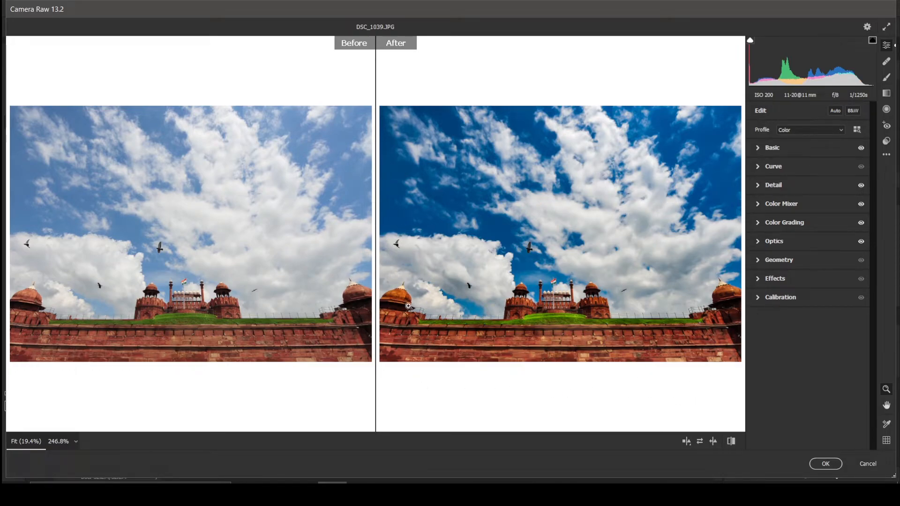
left_click(826, 464)
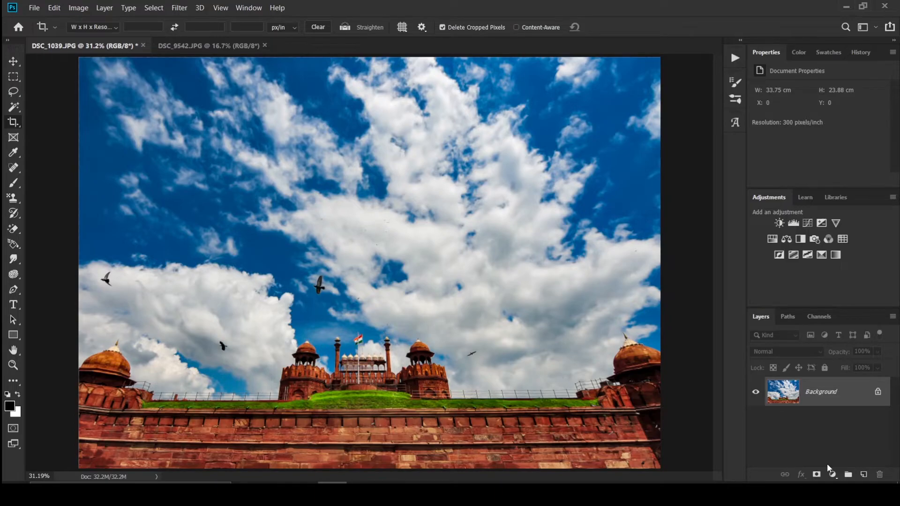
Try Light Gray for the area around the canvas, and set it to Black.
right_click(681, 145)
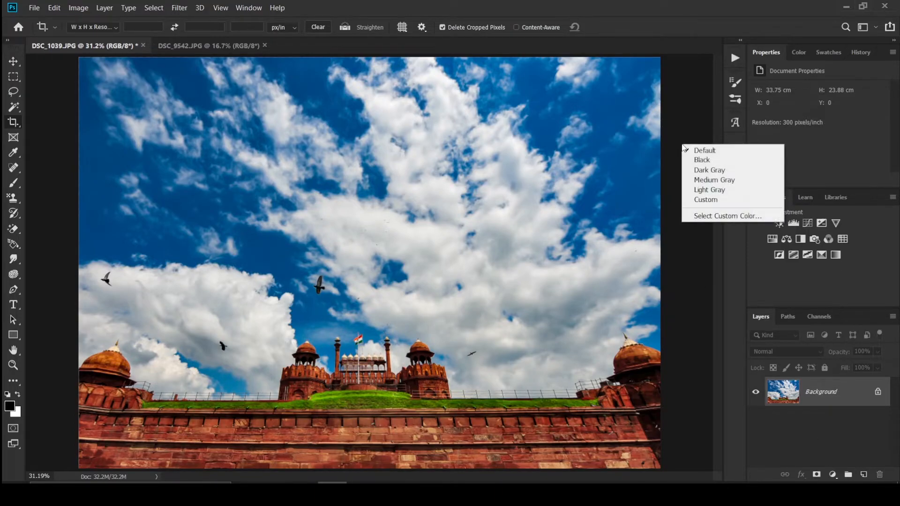
left_click(710, 190)
right_click(697, 185)
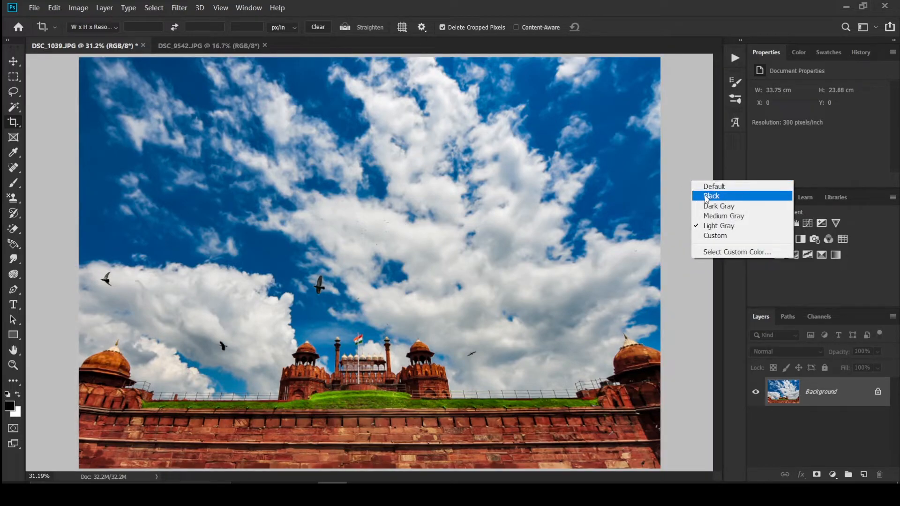
left_click(707, 196)
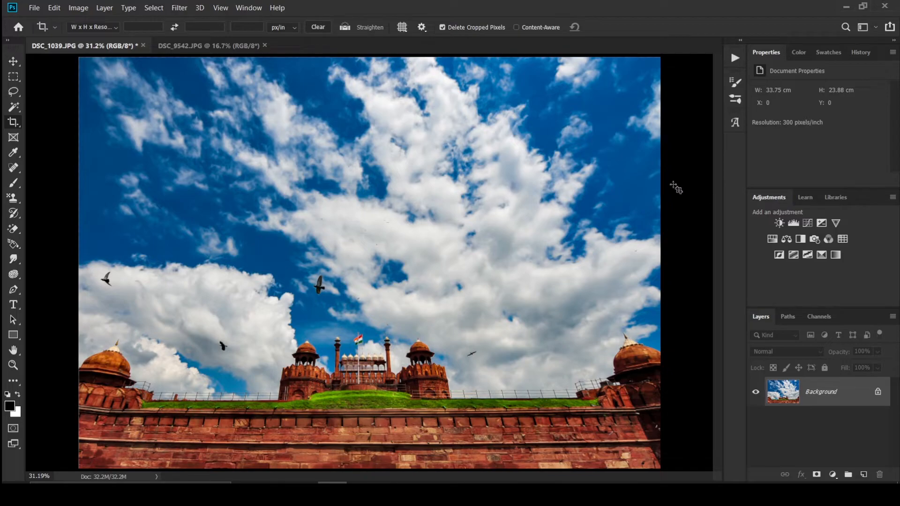
Crop a strip of sky off the top of the Red Fort photo, leaving it about 20.6 cm high, and undo and redo the crop to compare.
key("z")
key("c")
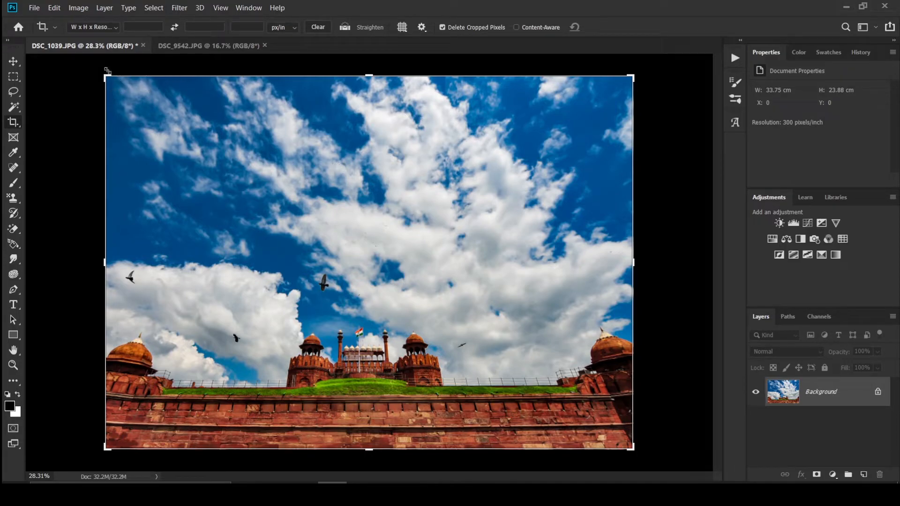
left_click_drag(103, 72, 103, 99)
key("Return")
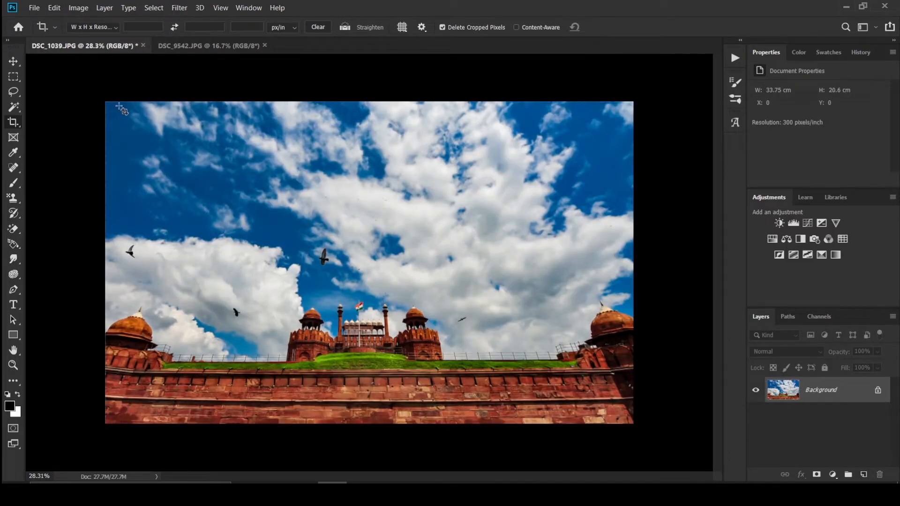
key("ctrl+z")
key("ctrl+shift+z")
Switch to the DSC_9542.JPG portrait, leave the Crop tool for the Move tool, and open the photo in the Camera Raw Filter.
left_click(180, 49)
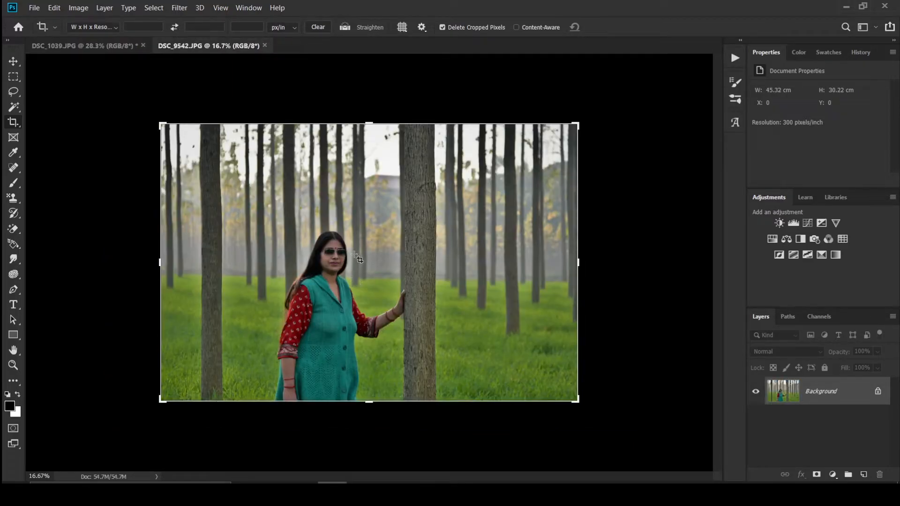
key("v")
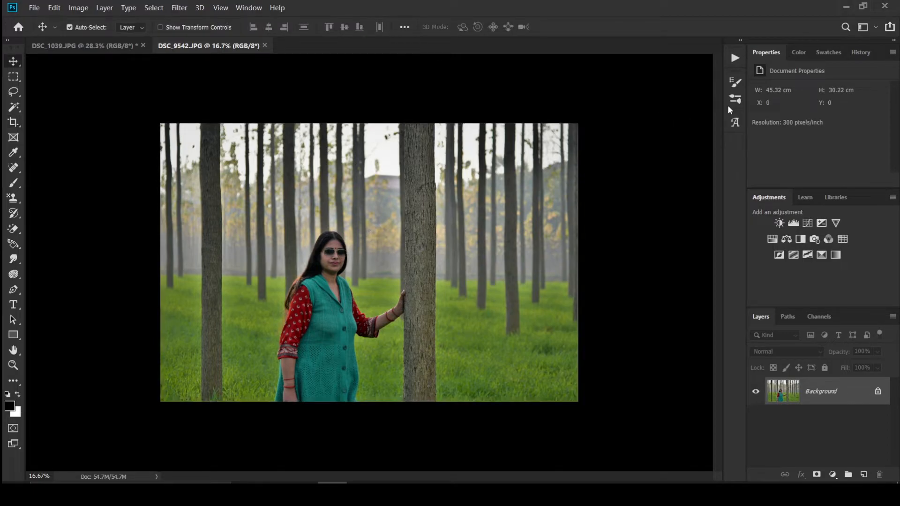
key("ctrl+shift+a")
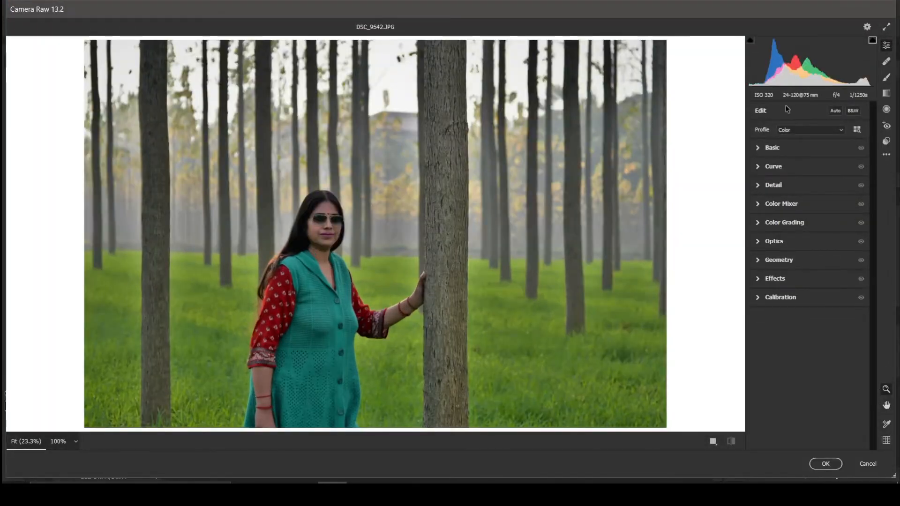
Set Exposure to +0.25, Contrast to +37, Highlights to +15, Shadows to -26, Whites to +23, Blacks to -23 and Texture to +14.
left_click(779, 149)
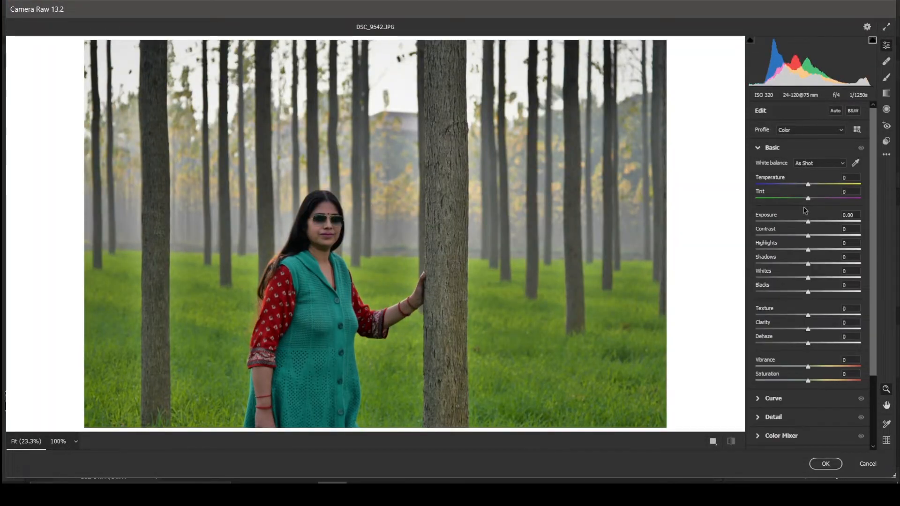
left_click_drag(809, 222, 810, 221)
left_click(826, 235)
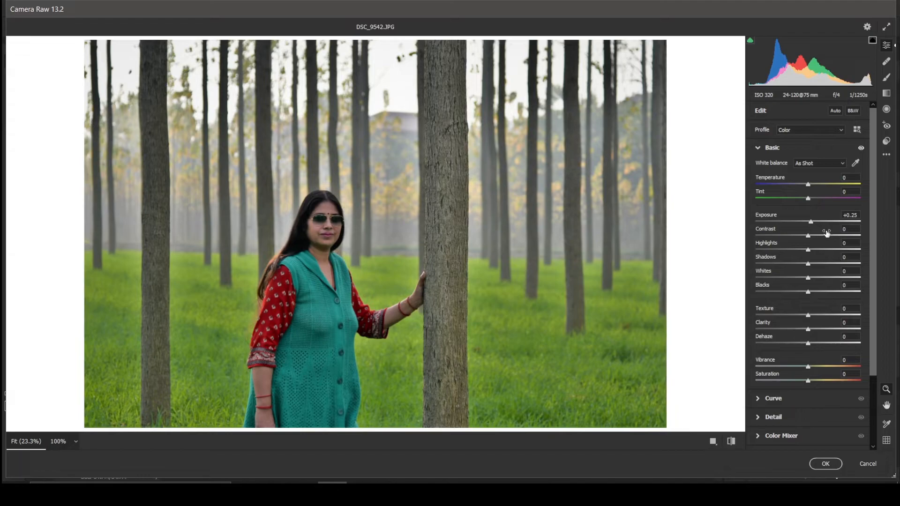
left_click_drag(808, 251, 816, 316)
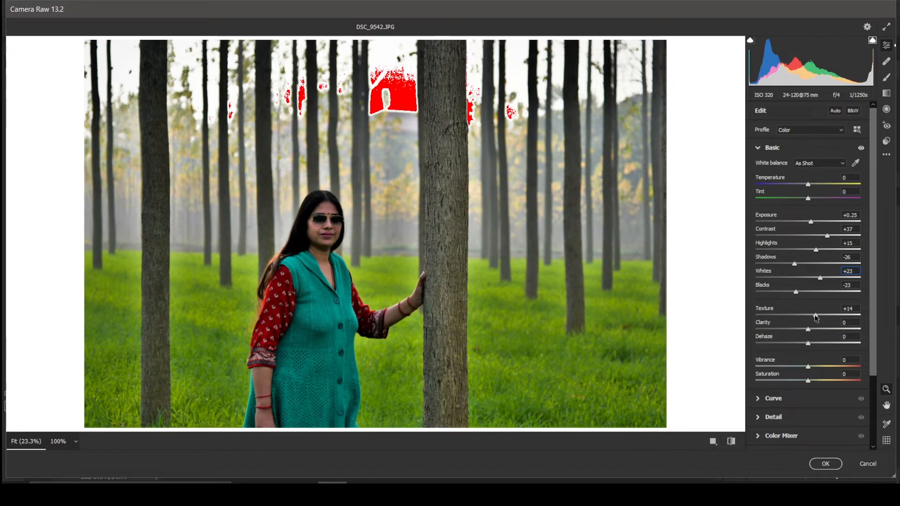
Set the portrait's Clarity to +12, Dehaze to +17 and Vibrance to +20.
left_click(823, 329)
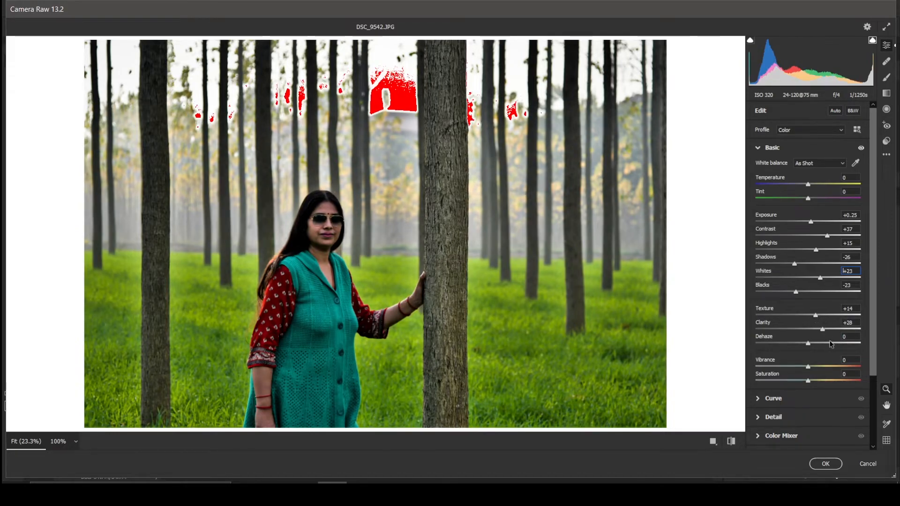
left_click_drag(828, 345, 813, 330)
left_click(817, 330)
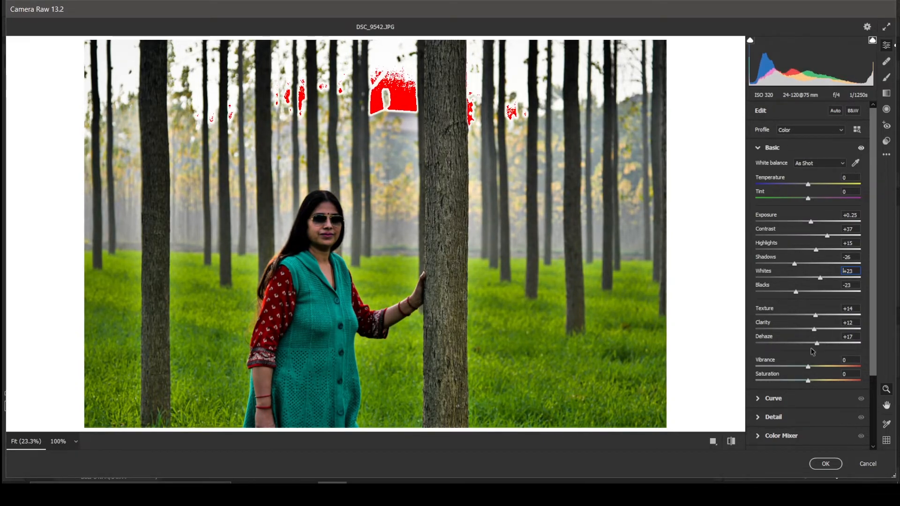
left_click_drag(811, 369, 821, 369)
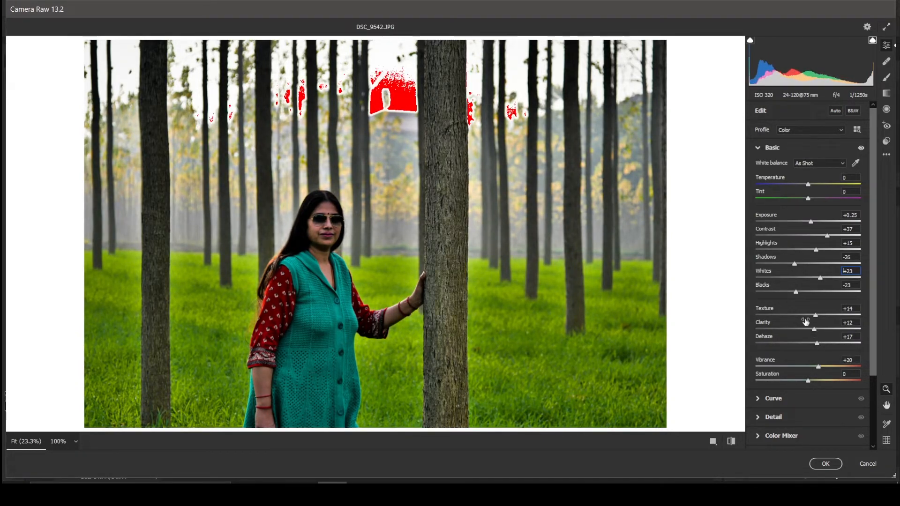
scroll(806, 319, "down", 3)
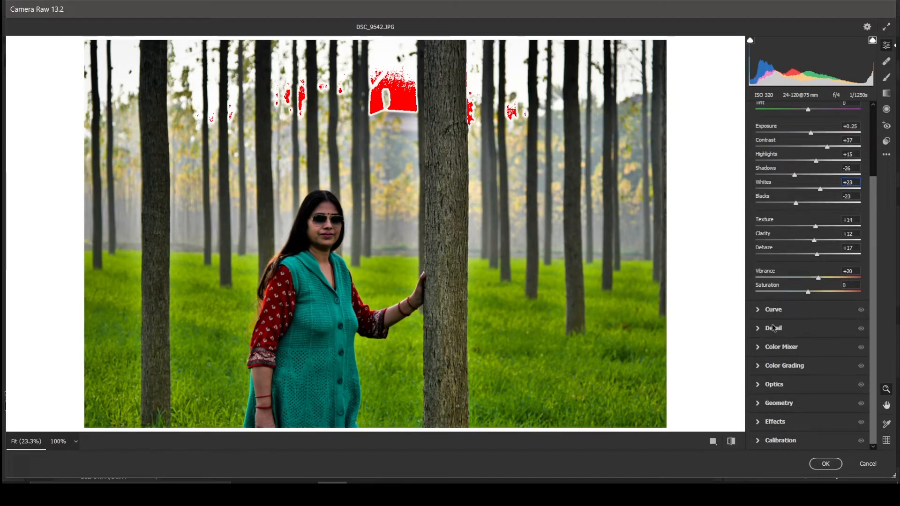
Set the luminance of the portrait's greens to +39 and aquas to +8 in the Color Mixer.
left_click(776, 349)
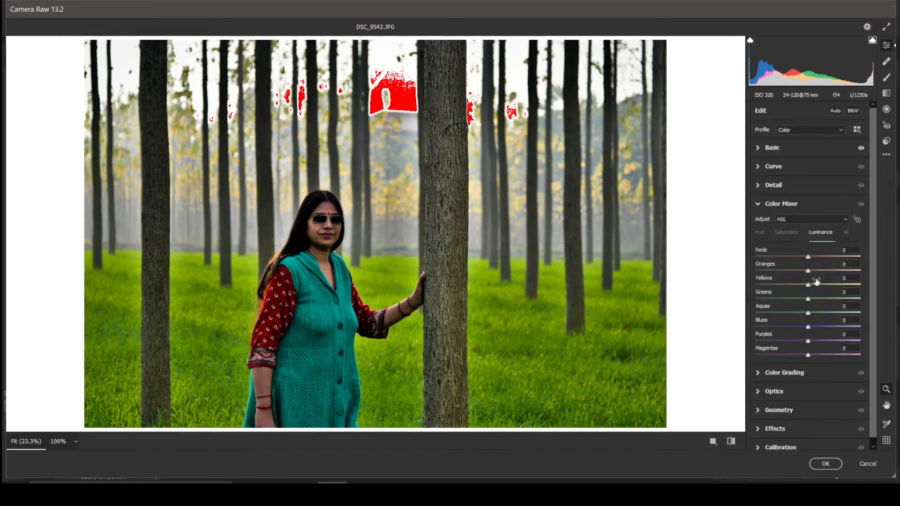
mouse_move(808, 298)
left_mouse_down()
mouse_move(829, 299)
mouse_move(812, 311)
left_mouse_up()
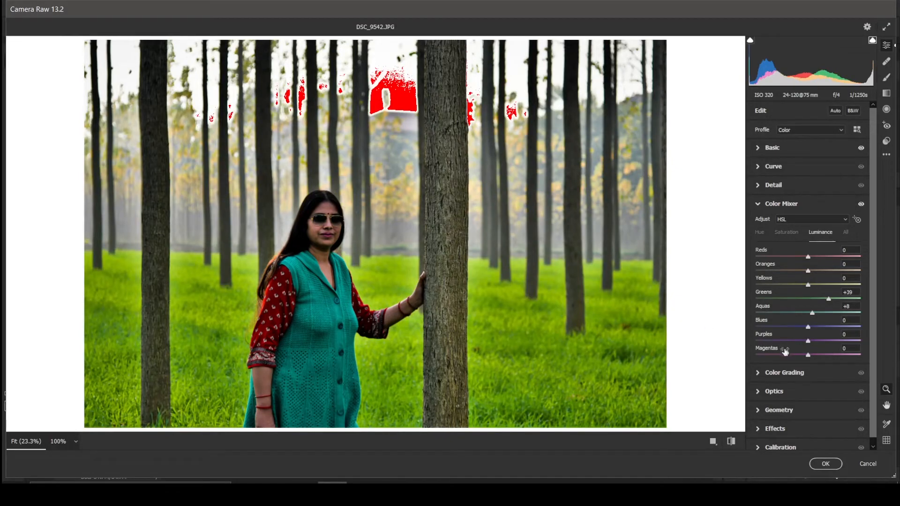
mouse_move(808, 355)
left_mouse_down()
mouse_move(733, 357)
mouse_move(810, 364)
left_mouse_up()
left_click(853, 348)
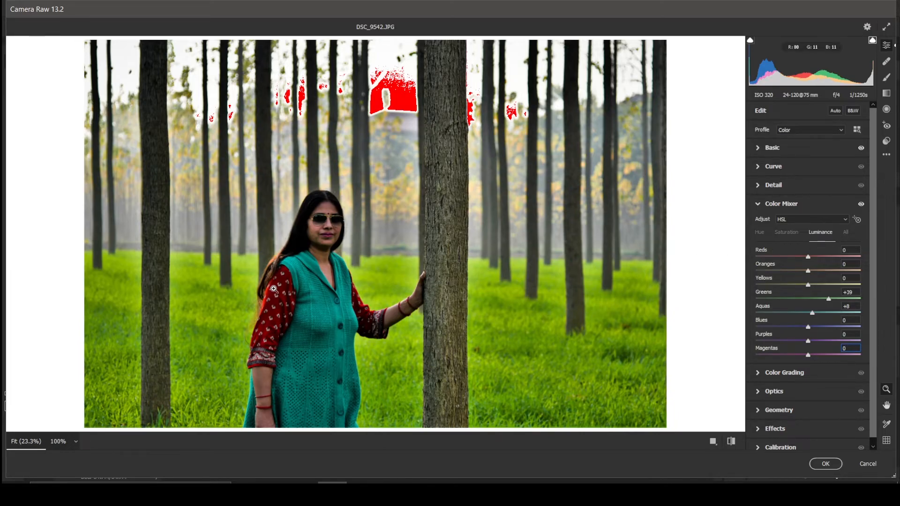
Inspect the sleeve and cardigan up close, set Sharpening to 10, and apply the Camera Raw Filter.
scroll(286, 290, "up", 1)
scroll(285, 290, "up", 3)
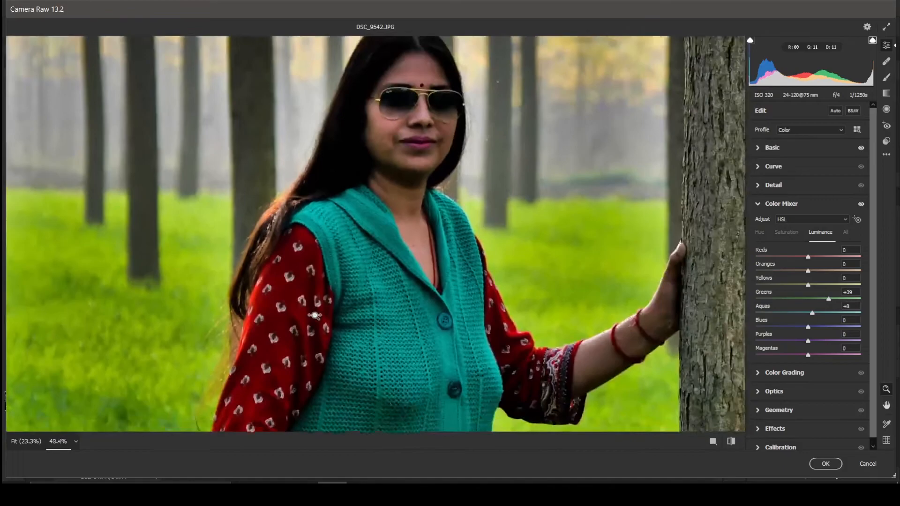
left_click_drag(315, 315, 457, 351)
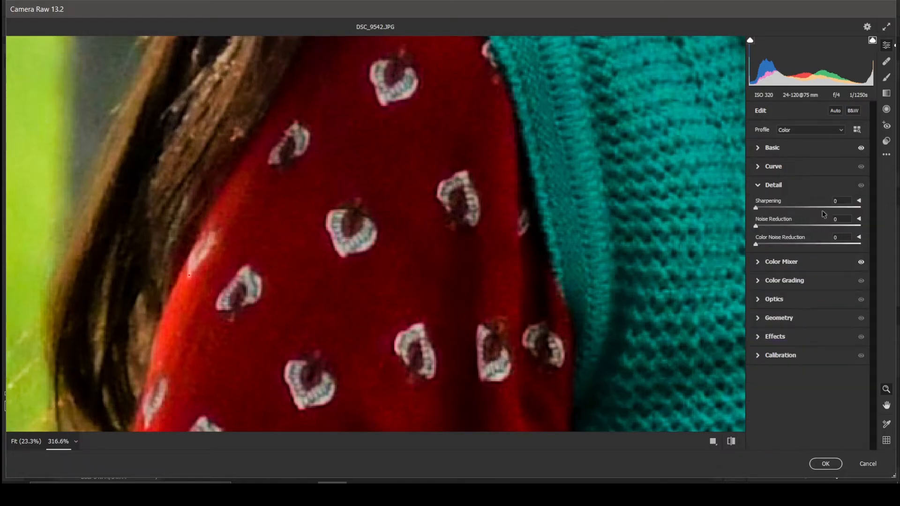
left_click(838, 201)
type("10")
left_click(825, 464)
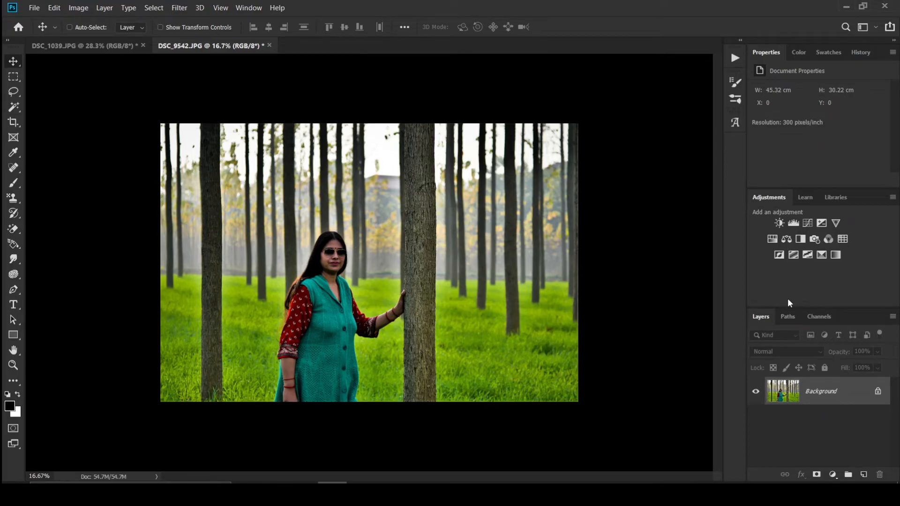
Duplicate the Background layer, add a Hue/Saturation adjustment layer, and sample the grass to target the Yellows range.
key("ctrl+j")
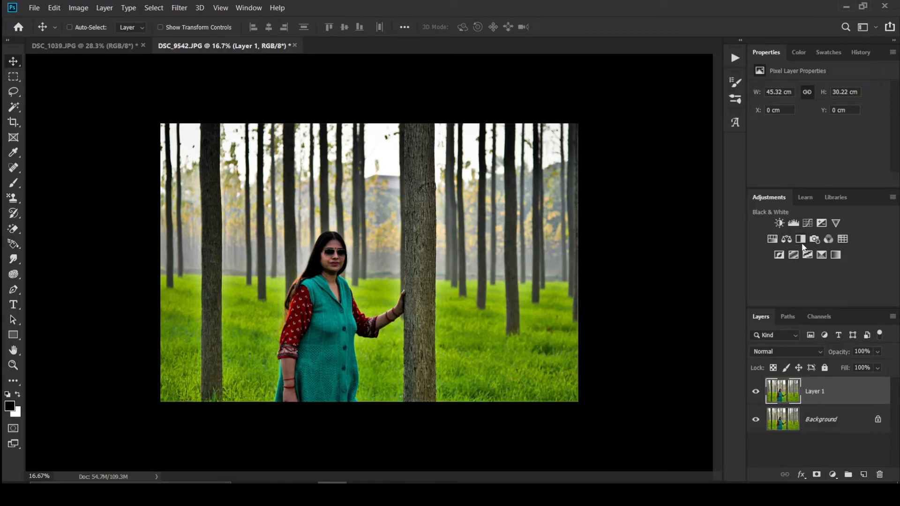
left_click(772, 240)
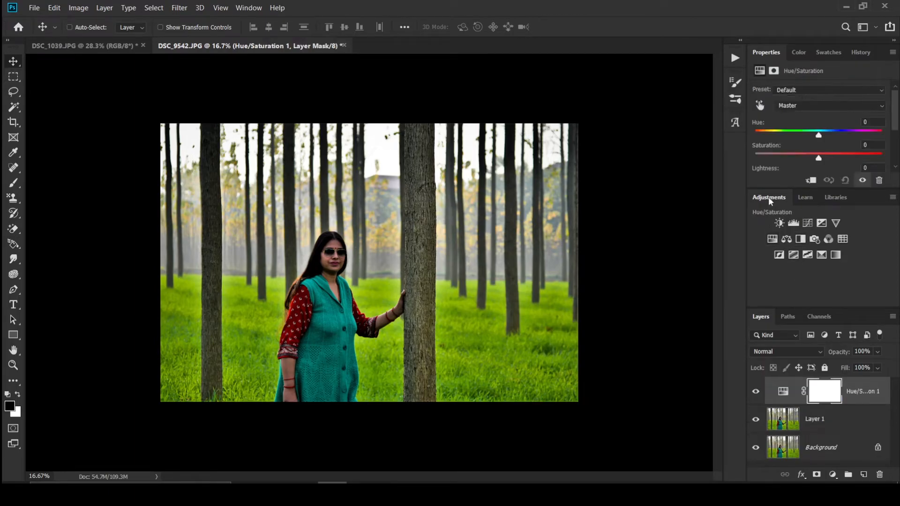
left_click(761, 106)
left_click(480, 339)
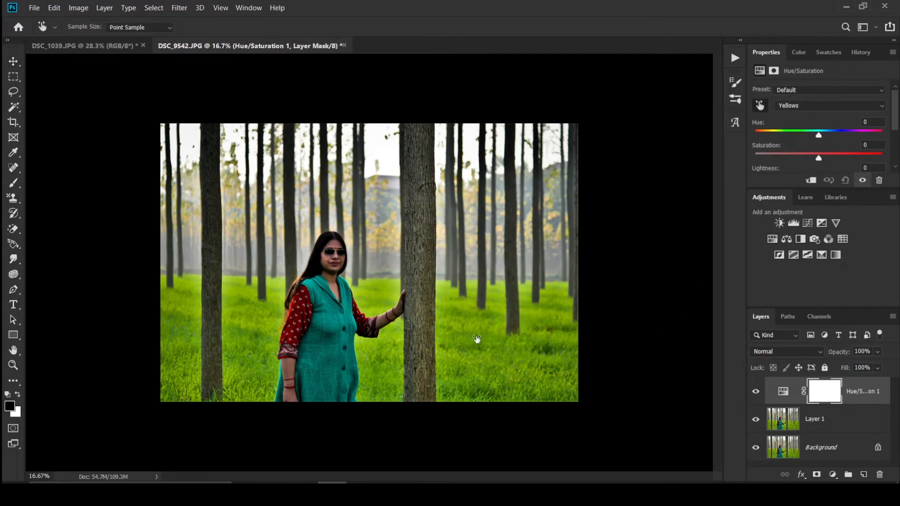
Shift the hue of the Yellows to about -64 to turn the grass and leaves red.
left_click_drag(818, 137, 788, 142)
key("z")
mouse_move(313, 260)
left_mouse_down()
mouse_move(364, 277)
mouse_move(322, 267)
left_mouse_up()
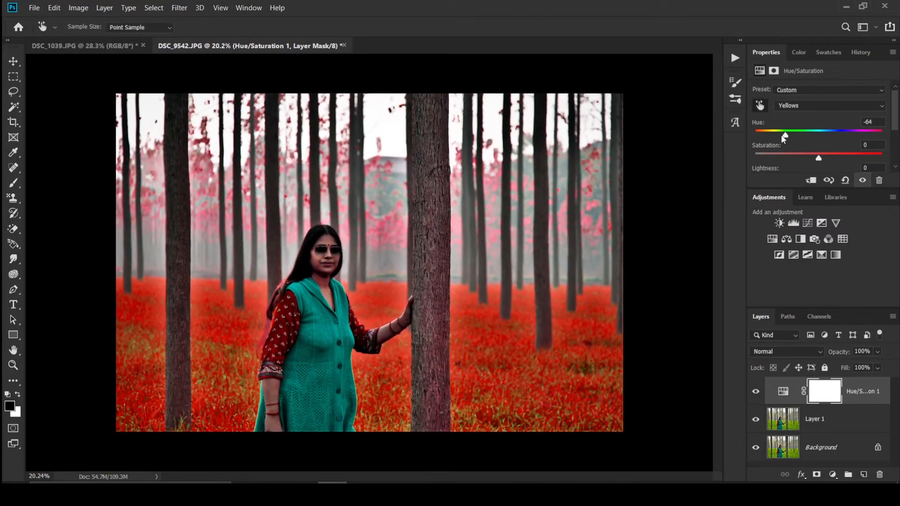
mouse_move(781, 135)
left_mouse_down()
mouse_move(753, 136)
mouse_move(786, 136)
left_mouse_up()
Paint black with a soft brush over the woman on the Hue/Saturation mask to restore her original colours.
left_click(837, 399)
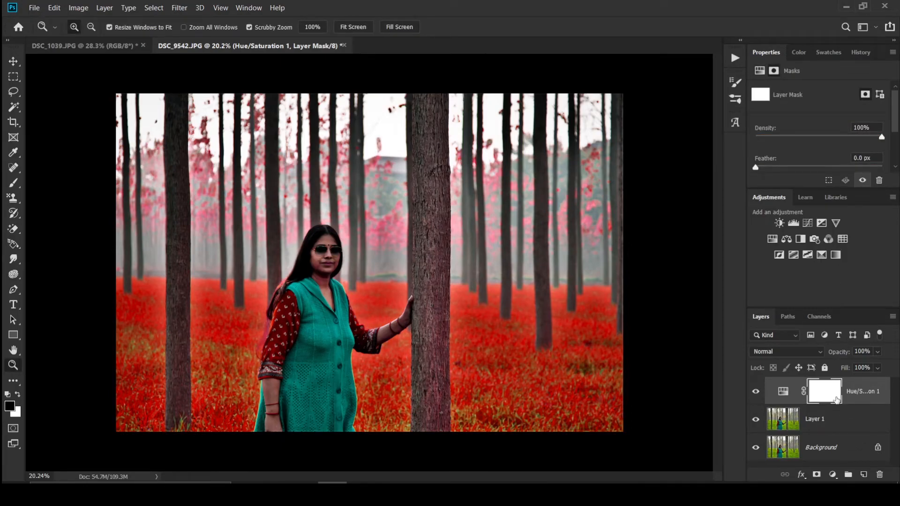
key("b")
mouse_move(266, 322)
left_mouse_down()
mouse_move(283, 332)
mouse_move(291, 301)
left_mouse_up()
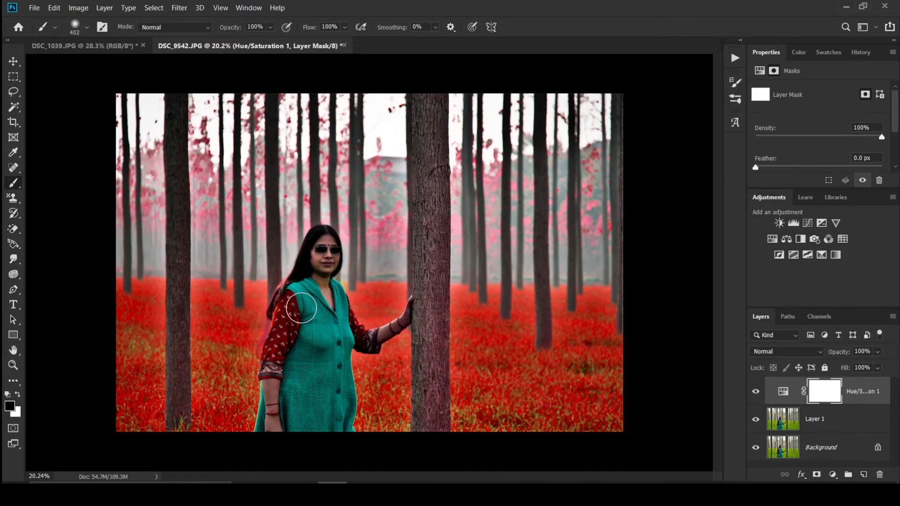
mouse_move(279, 434)
left_mouse_down()
mouse_move(330, 342)
mouse_move(320, 254)
left_mouse_up()
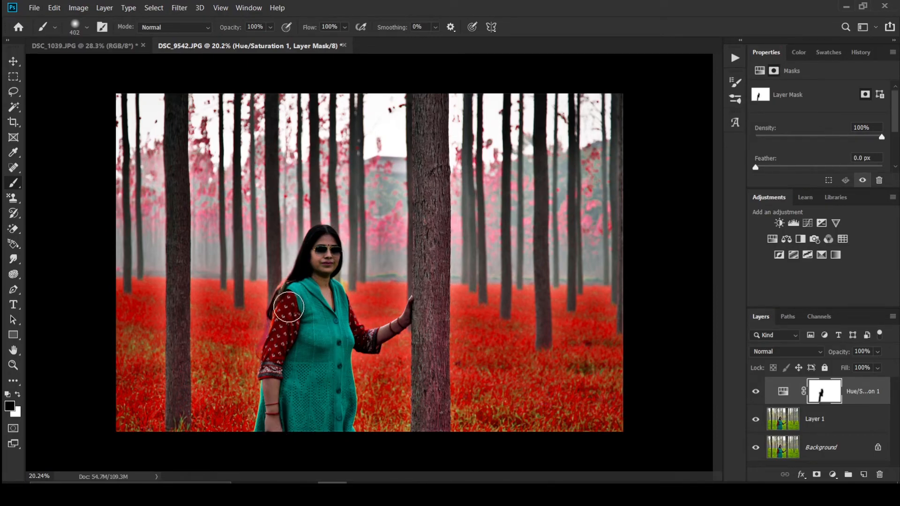
key("z")
mouse_move(370, 330)
left_mouse_down()
mouse_move(439, 328)
mouse_move(413, 311)
mouse_move(375, 312)
left_mouse_up()
key("b")
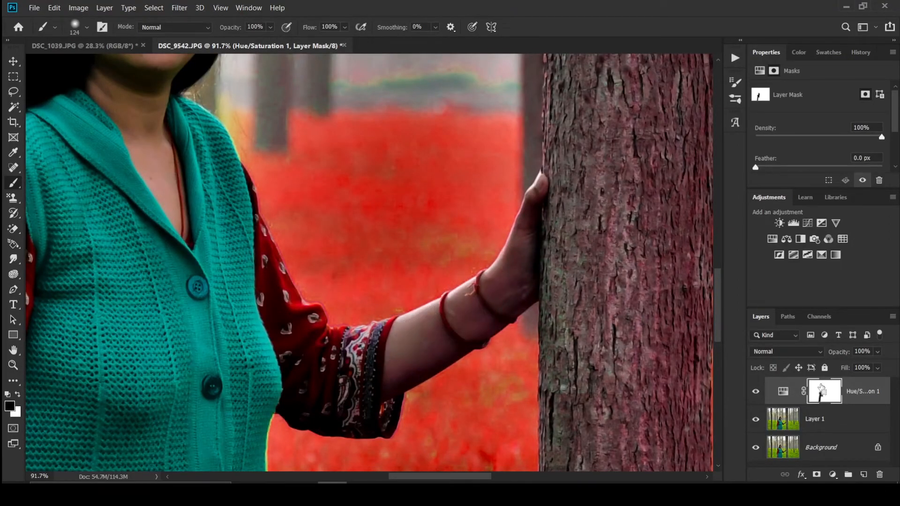
key("ctrl+0")
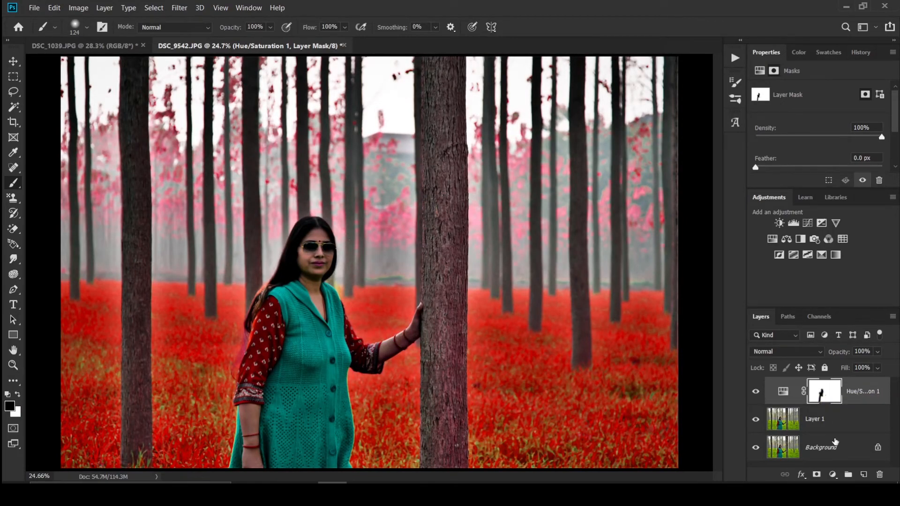
Select the Hue/Saturation layer, Layer 1 and Background, try merging them, and undo the merge.
left_click(821, 425)
left_click(830, 447, "shift")
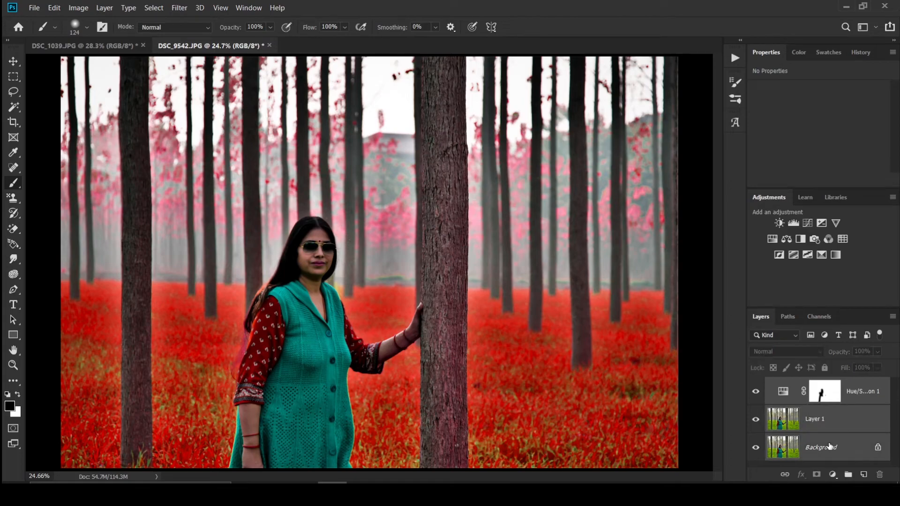
left_click(873, 393)
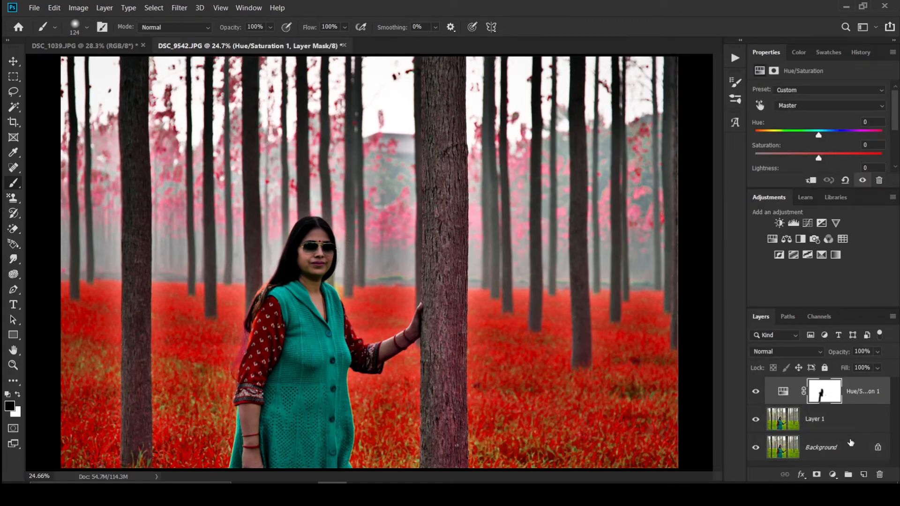
left_click(847, 446, "shift")
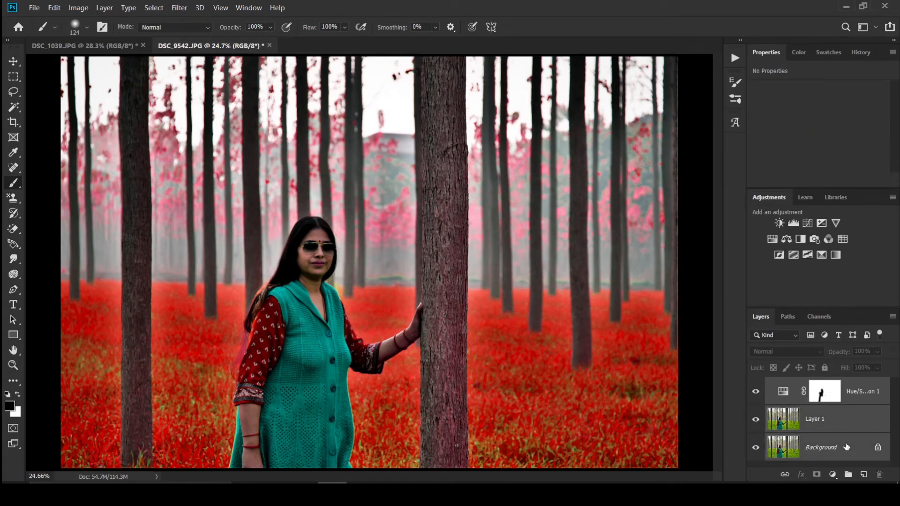
key("ctrl+e")
key("ctrl+z")
Select the Hue/Saturation 1 layer and merge all visible layers into the Background.
left_click(857, 395)
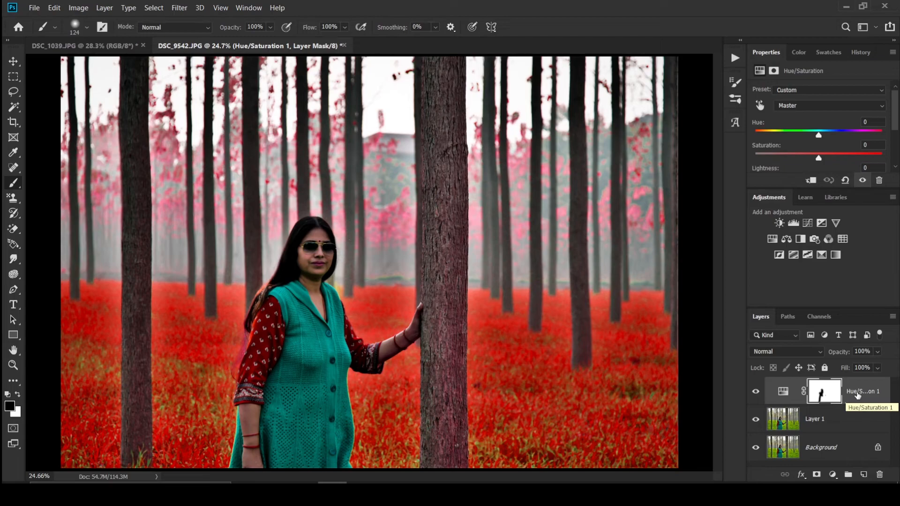
key("ctrl+shift+e")
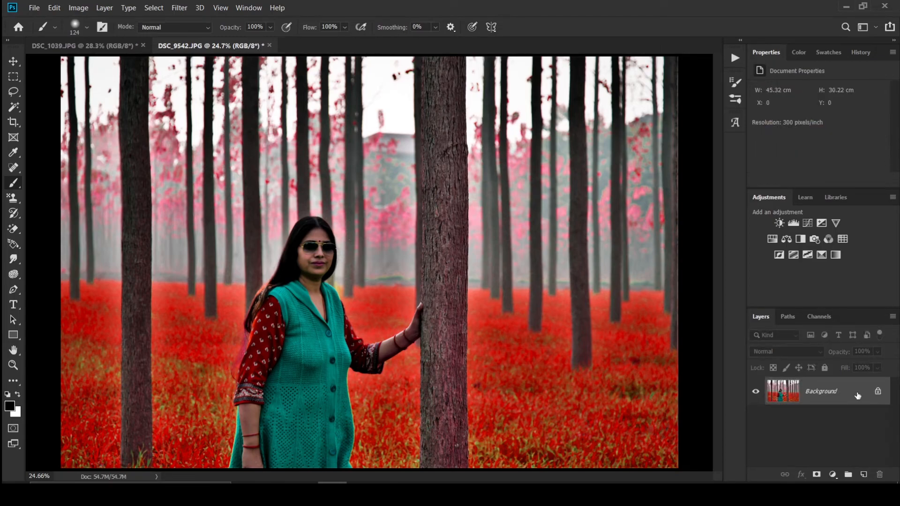
Open the merged photo in the Camera Raw Filter and activate the Defringe fringe sampler at the cardigan's edge.
key("z")
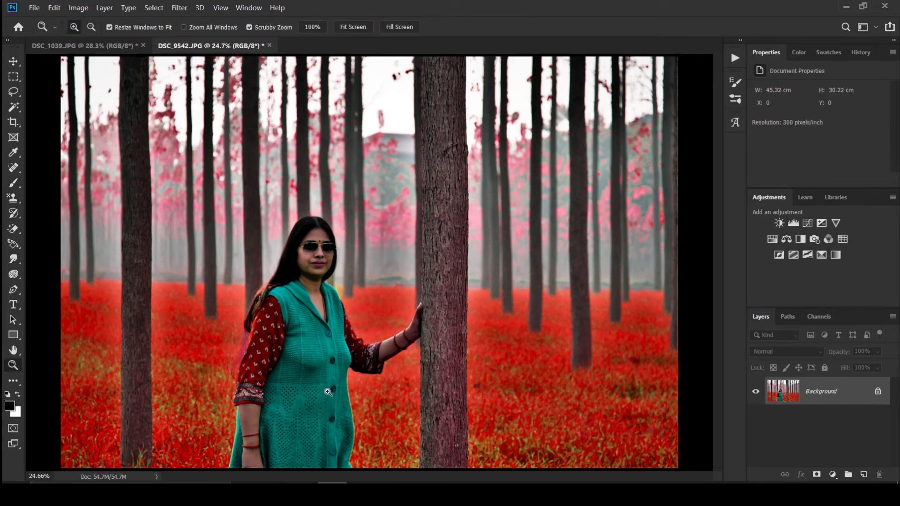
mouse_move(341, 394)
left_mouse_down()
mouse_move(358, 393)
mouse_move(370, 289)
left_mouse_up()
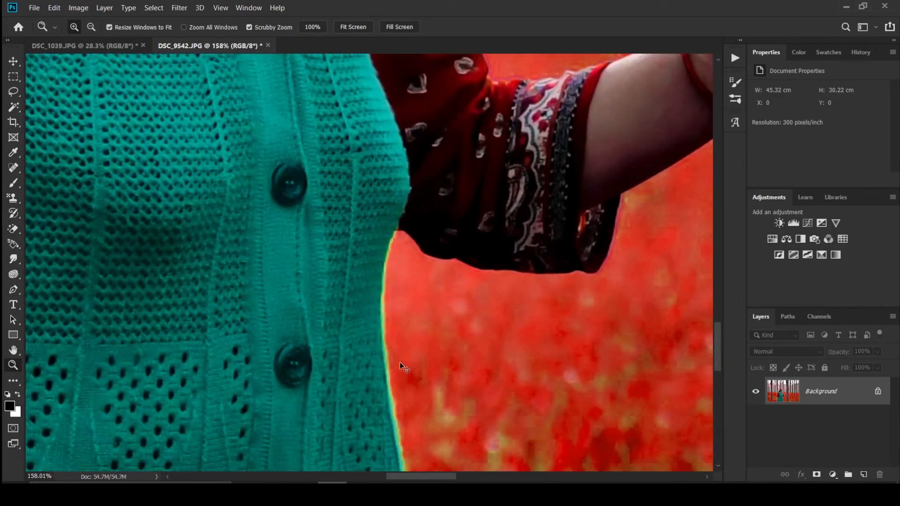
key("ctrl+shift+a")
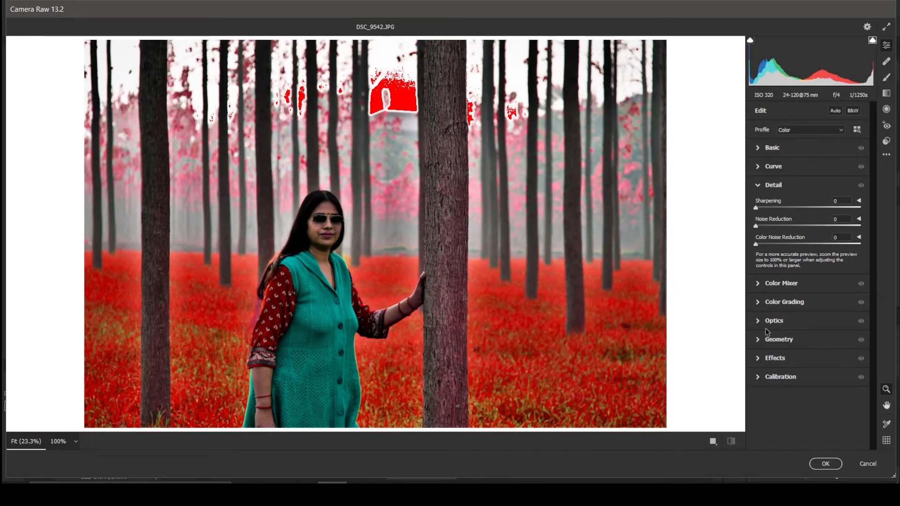
left_click(762, 326)
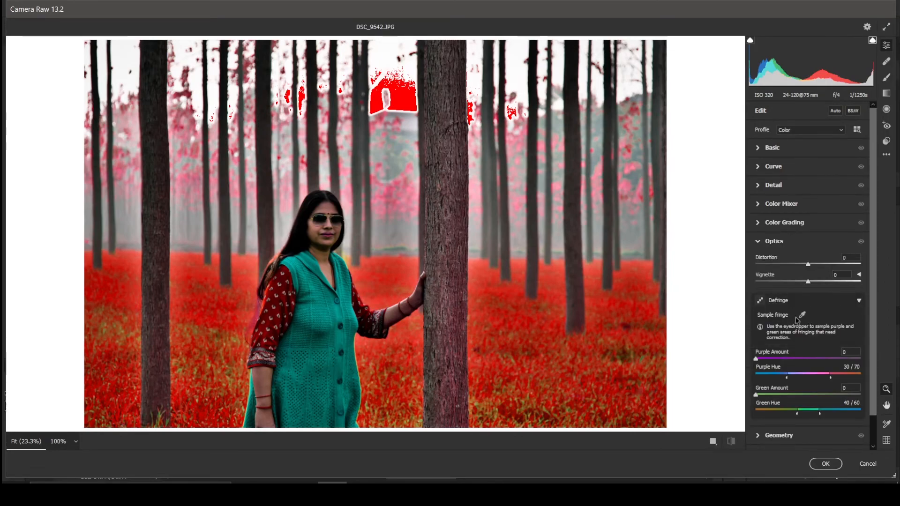
left_click(803, 315)
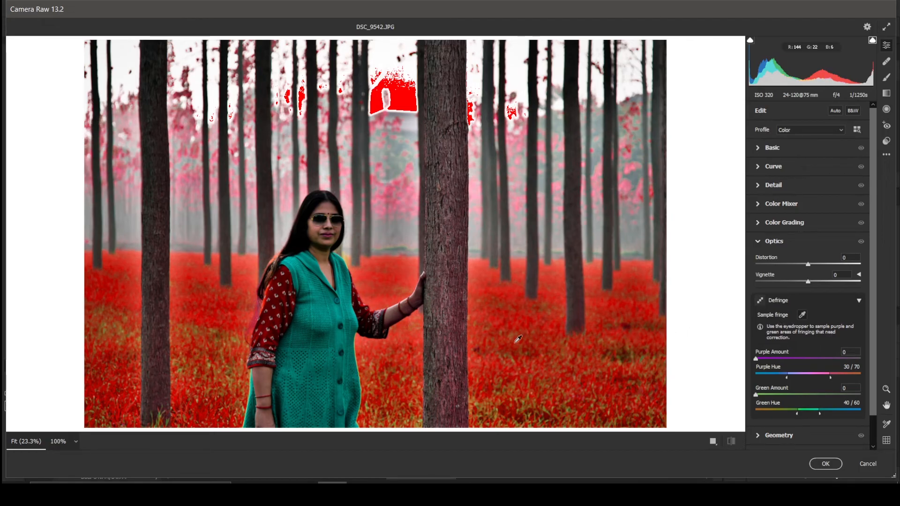
left_click(348, 348)
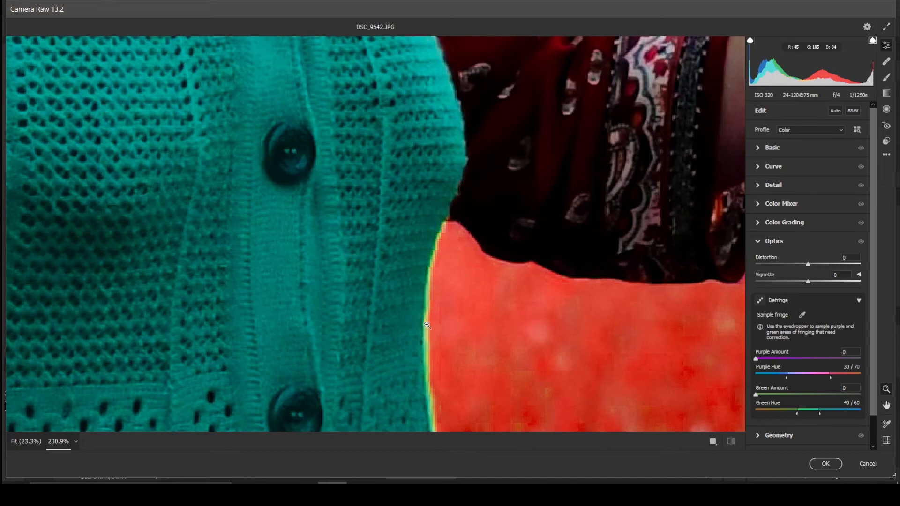
left_click(802, 314)
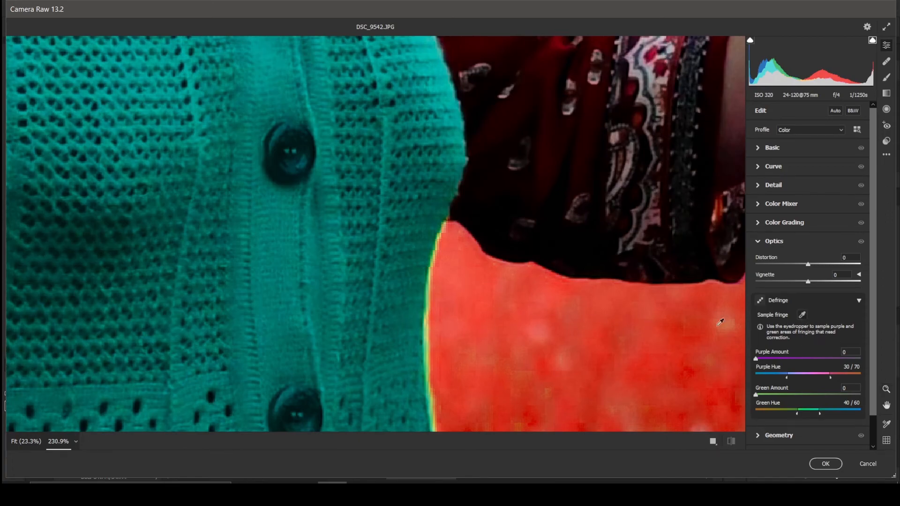
Sample the green fringe repeatedly along the cardigan's edge, reaching Green Amount 3 and Green Hue 26/46.
left_click(428, 320)
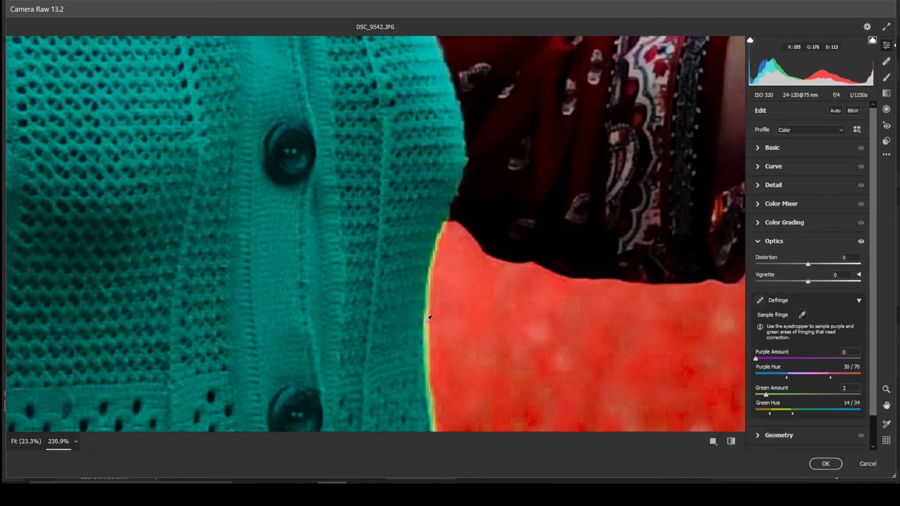
left_click(432, 320)
left_click(430, 320)
left_click(430, 281)
left_click_drag(431, 303, 428, 359)
left_click(428, 373)
scroll(428, 363, "down", 4)
left_click(452, 347)
left_click_drag(452, 347, 459, 369)
left_click(458, 369)
left_click(456, 368)
left_click(459, 371)
left_click(457, 373)
left_click(463, 388)
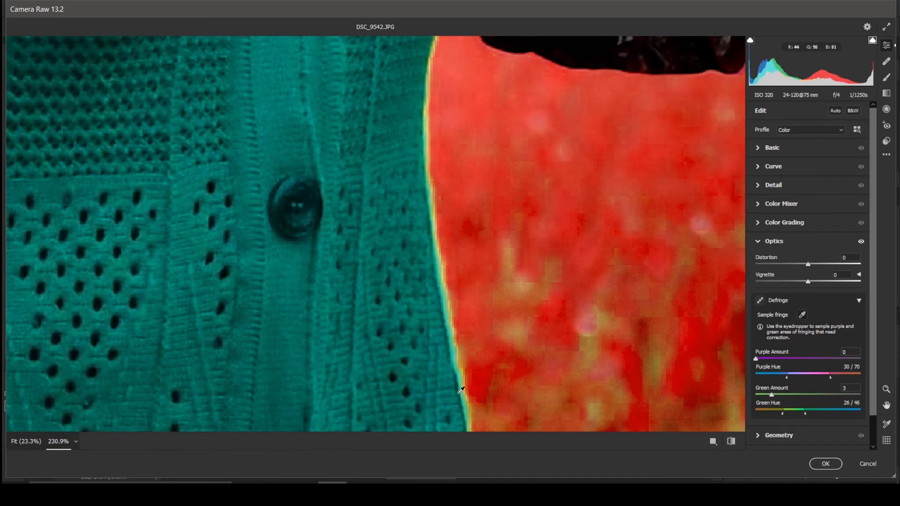
Apply the defringe correction to the portrait and switch to the DSC_1039.JPG Red Fort photo.
left_click(826, 464)
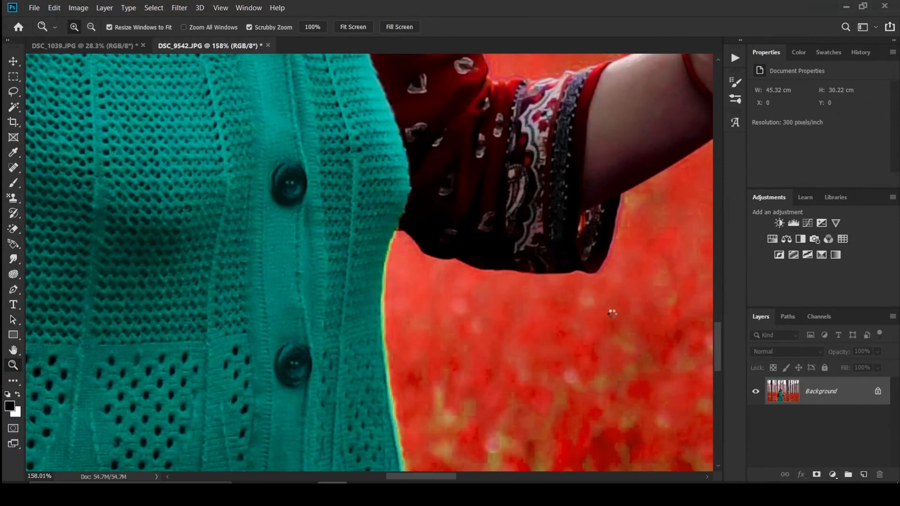
key("ctrl+0")
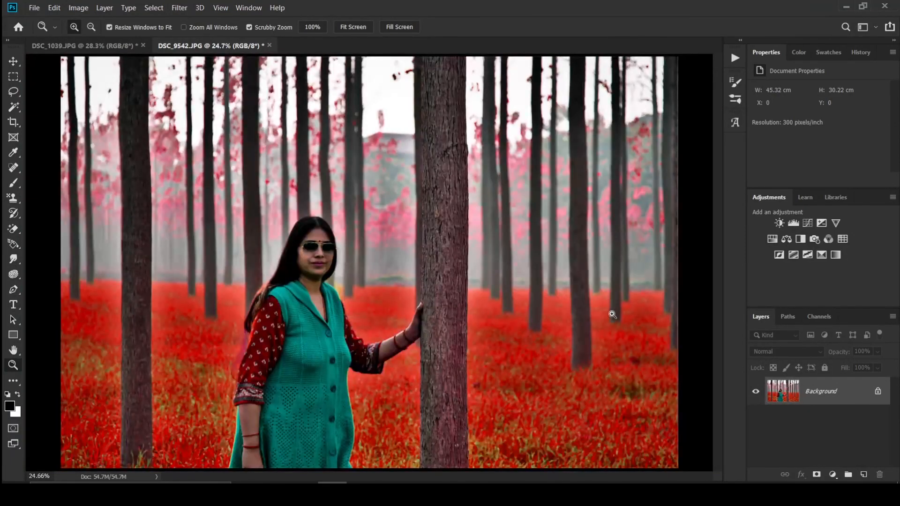
left_click(67, 47)
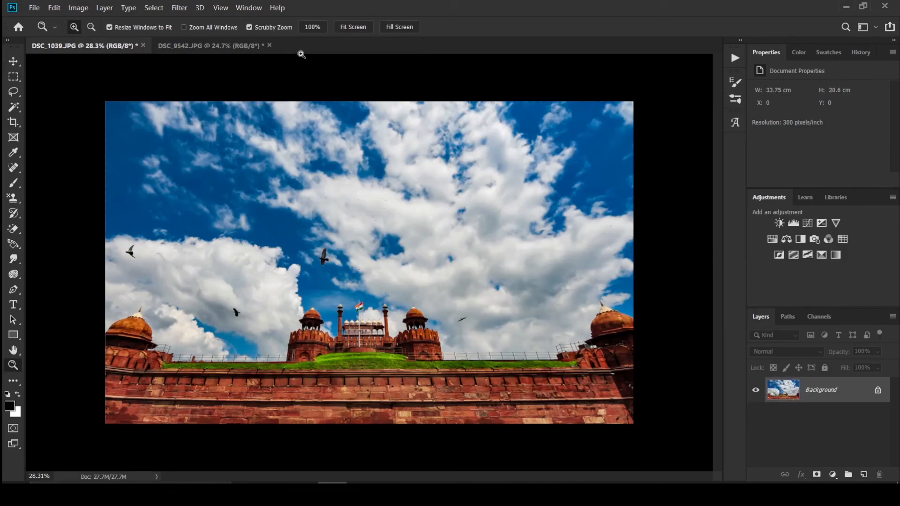